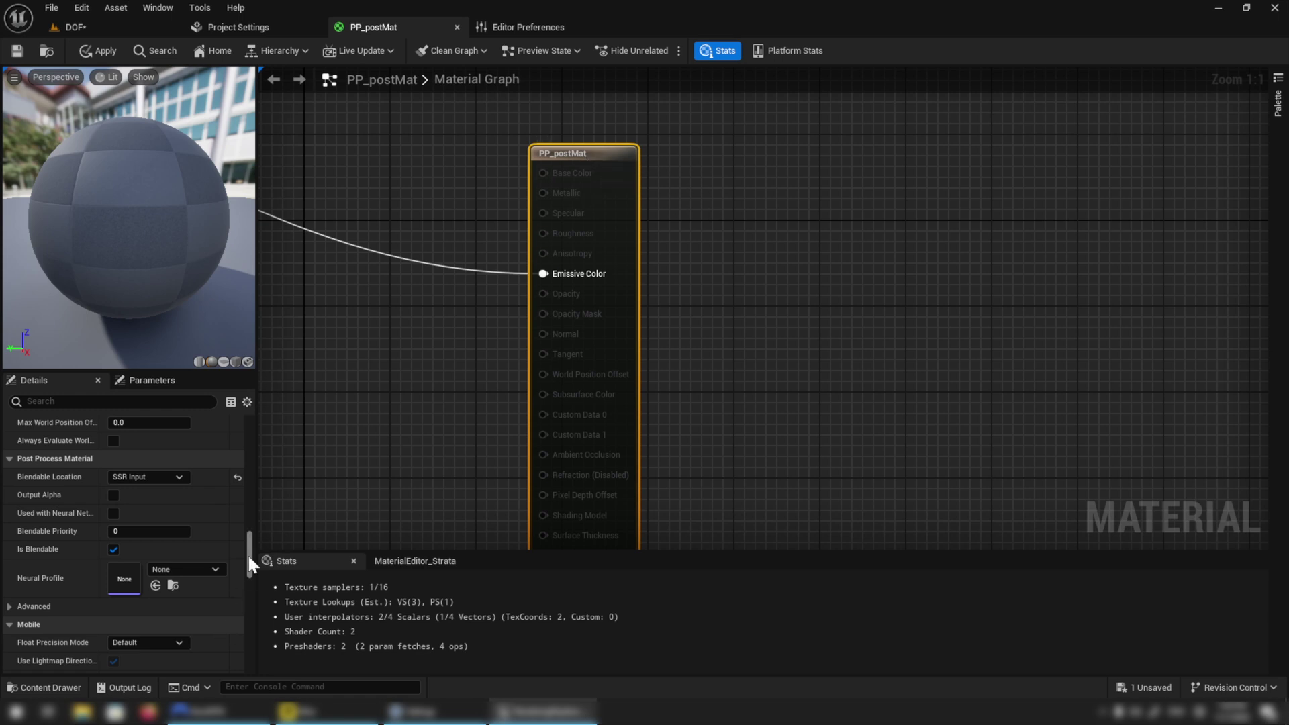
Review the Material Domain options of the PP_postMat material, keeping Post Process.
drag(250, 564, 248, 411)
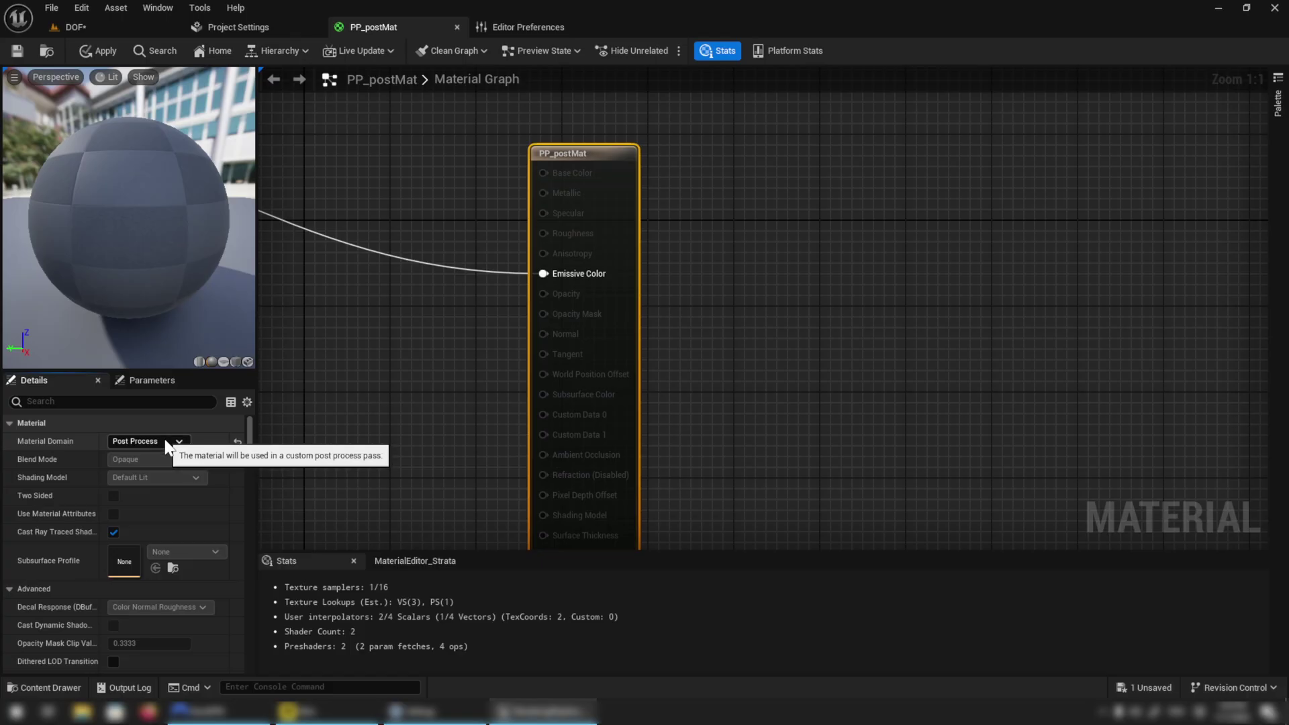
click(173, 444)
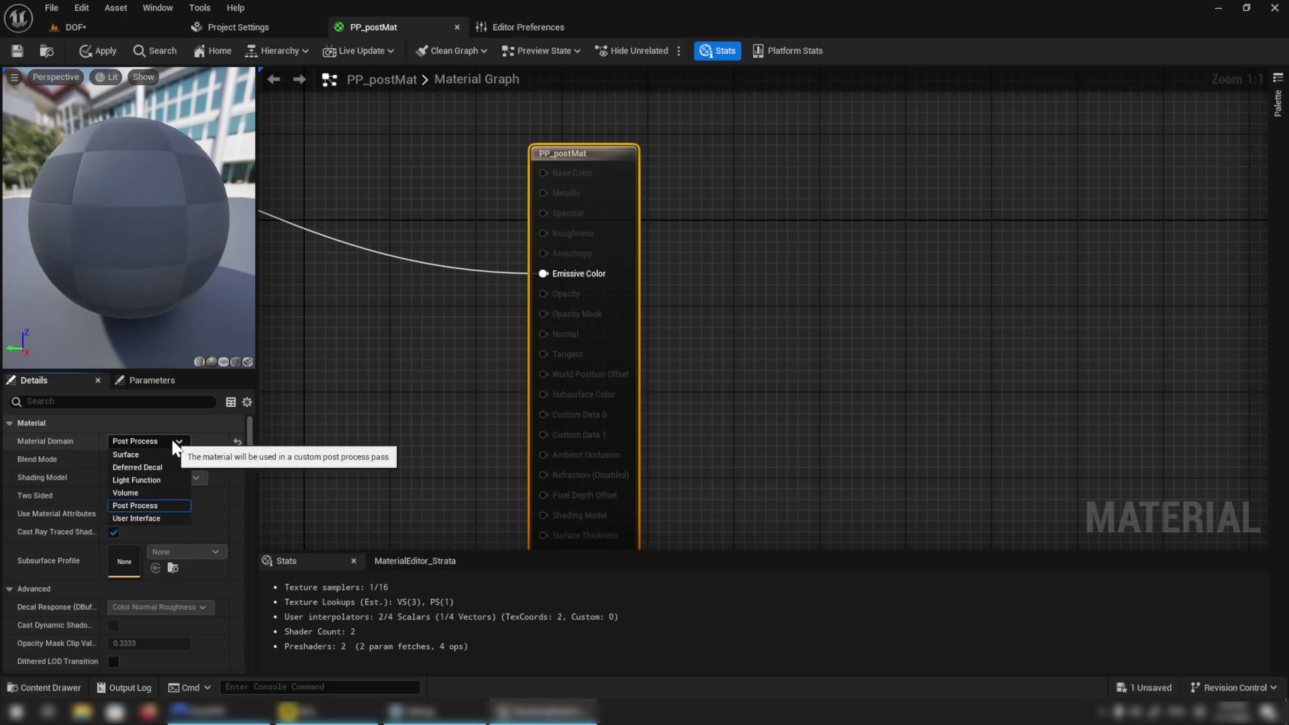
click(864, 260)
click(609, 159)
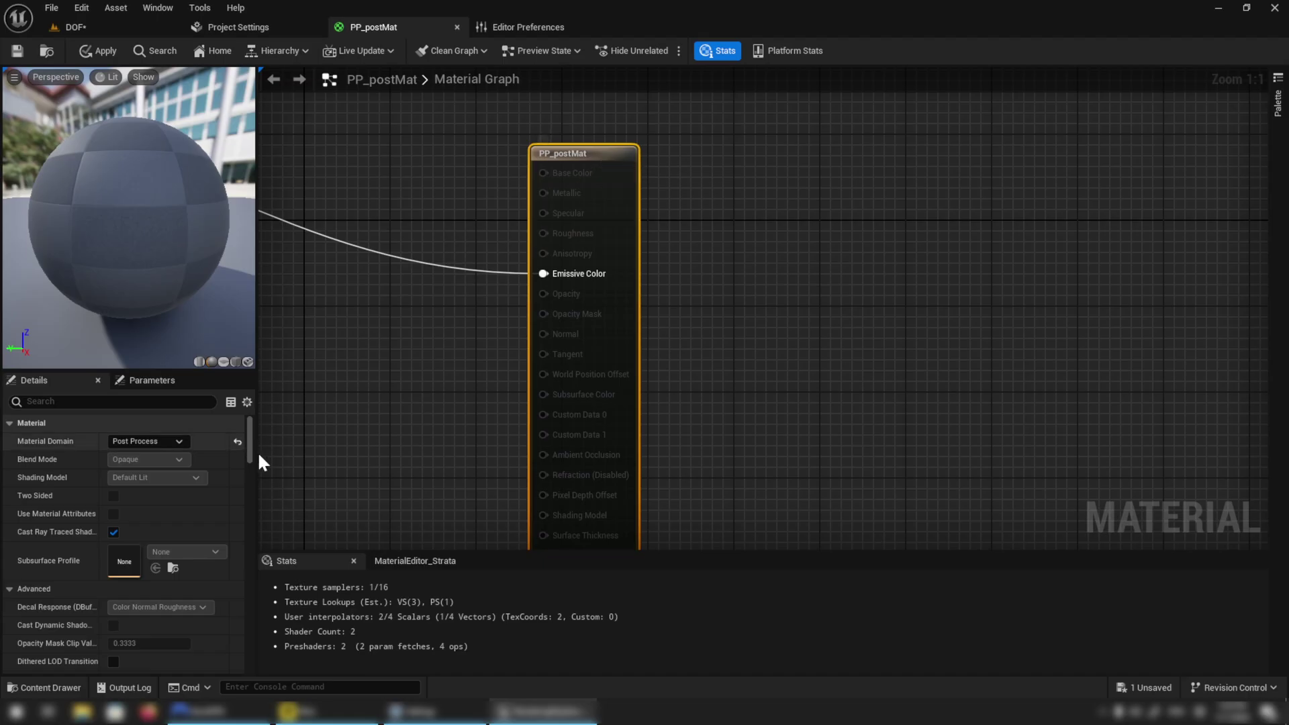
Find the Post Process Material settings of PP_postMat and bring up its Blendable Location options.
drag(246, 448, 237, 539)
scroll(236, 537, down, 3)
scroll(232, 552, up, 2)
scroll(229, 560, down, 2)
scroll(227, 546, up, 1)
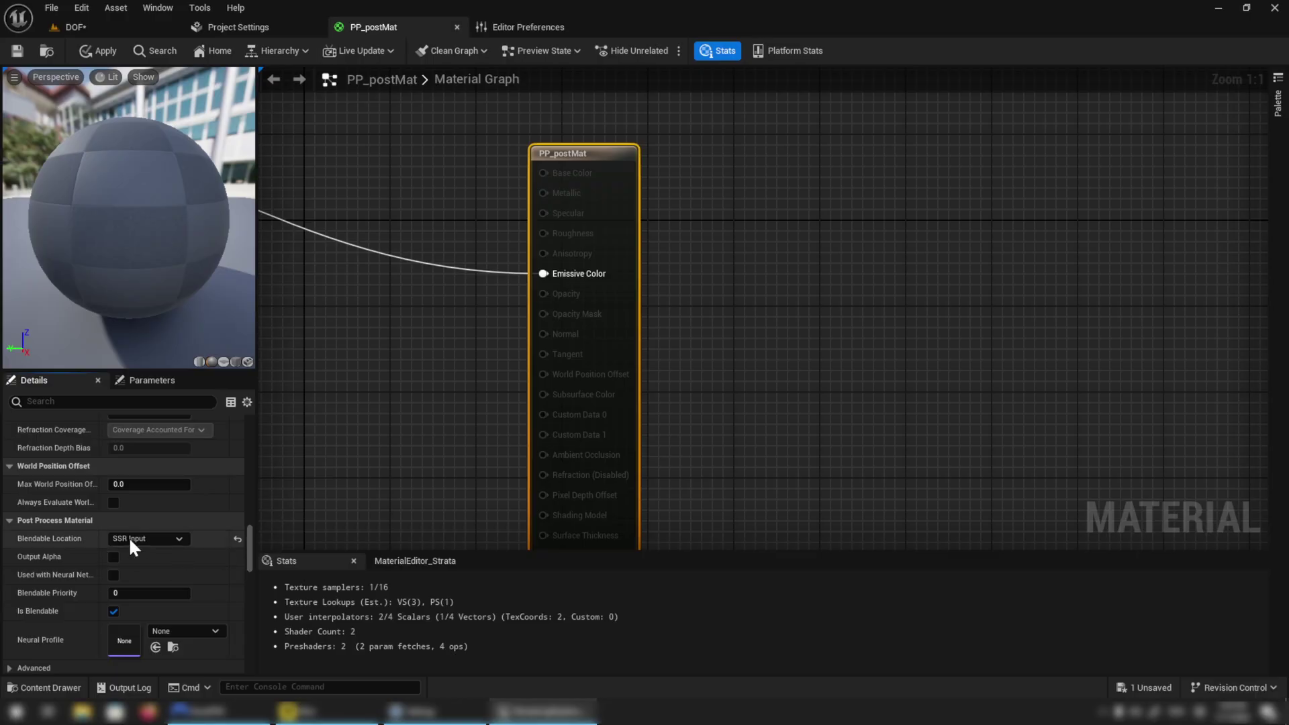
click(172, 540)
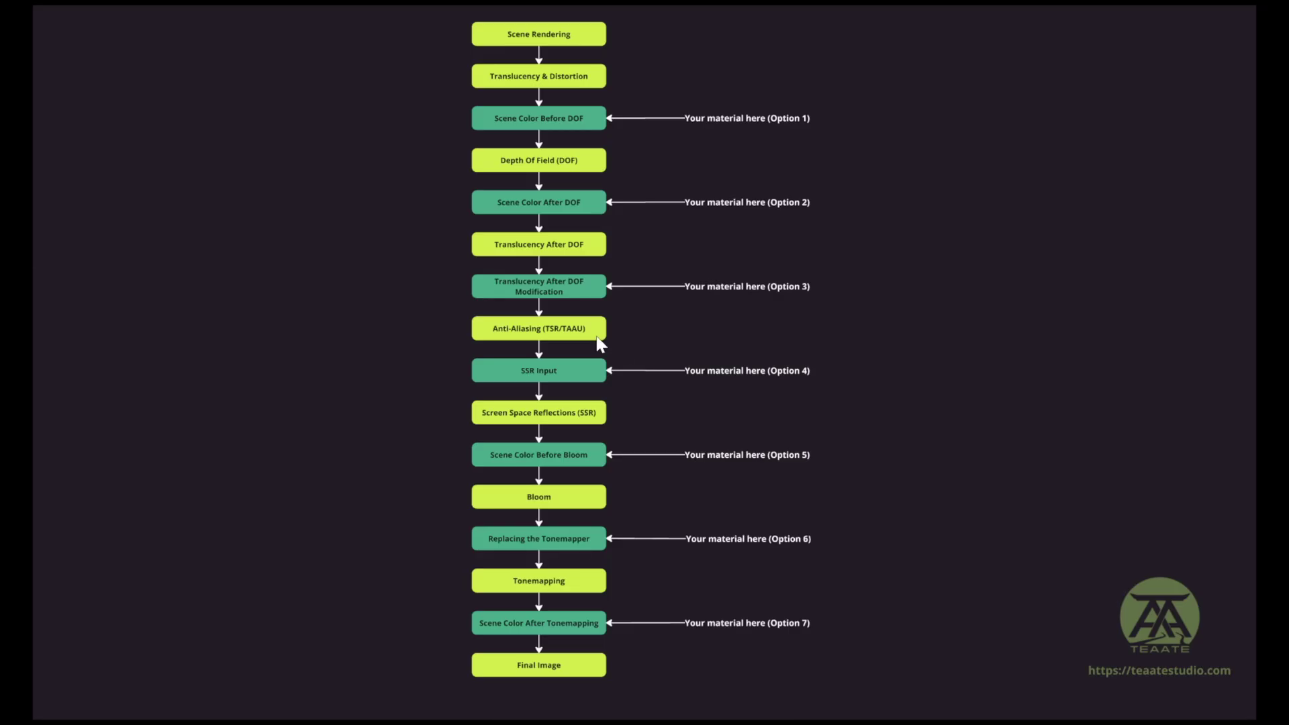
Examine the rendering pipeline diagram, highlighting the stages from Scene Rendering to Anti-Aliasing and those around Replacing the Tonemapper.
drag(444, 18, 608, 346)
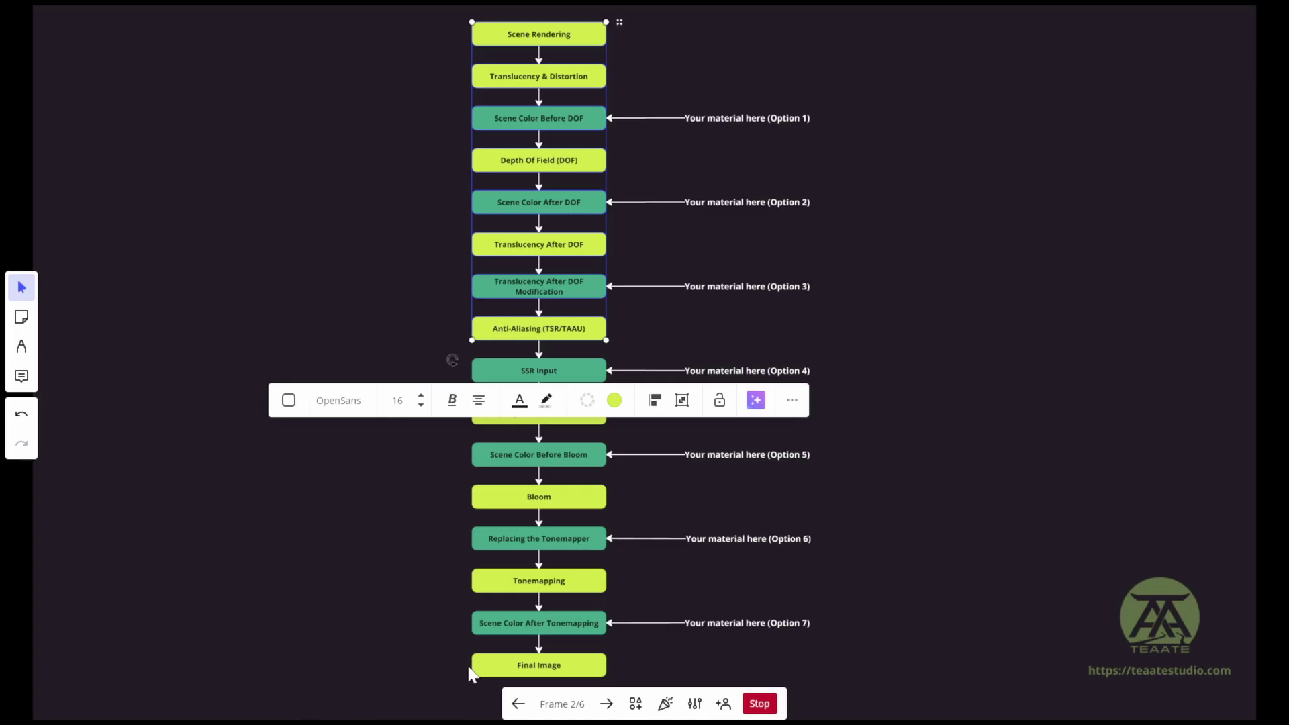
click(384, 583)
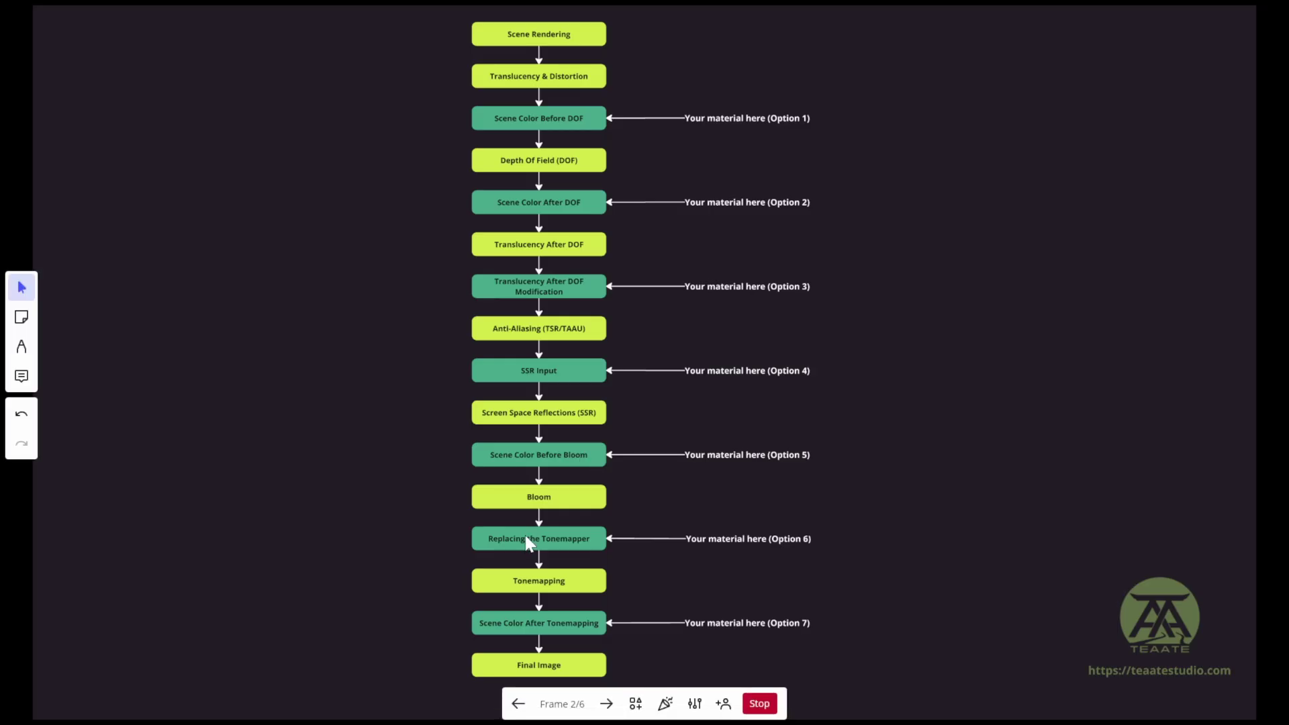
drag(425, 520, 503, 631)
click(366, 558)
drag(469, 645, 429, 608)
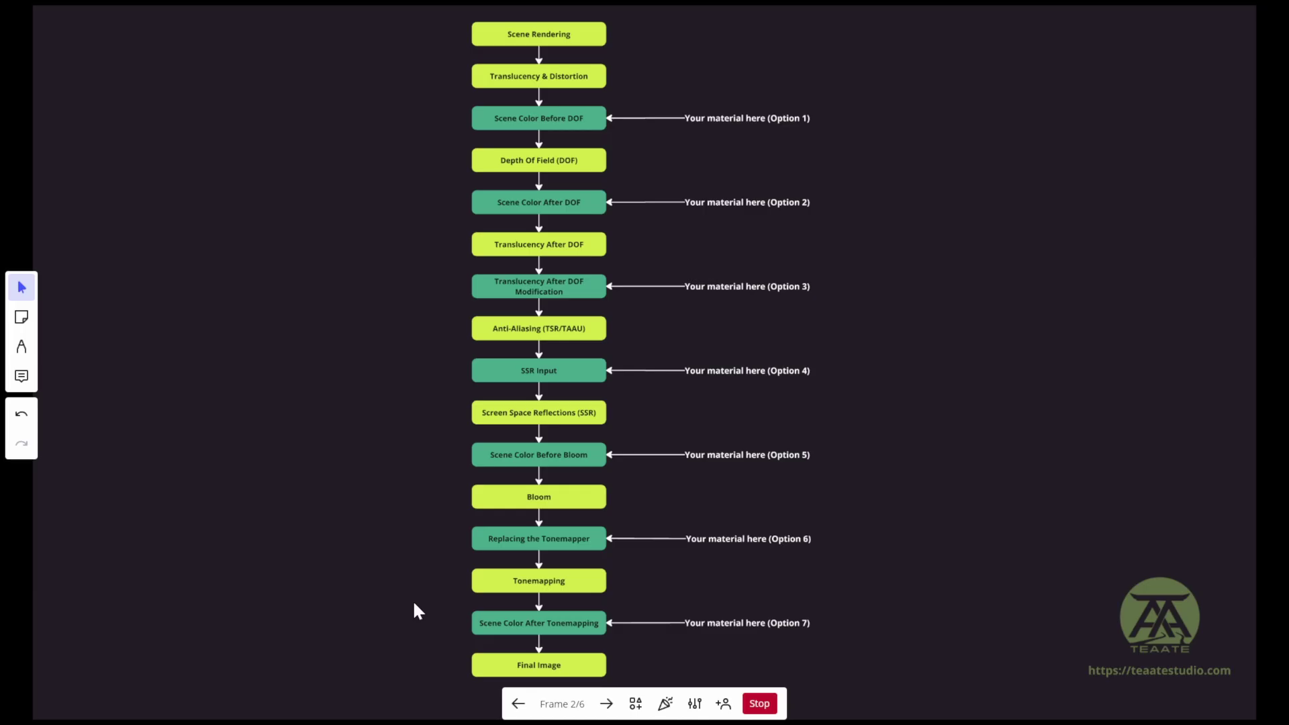
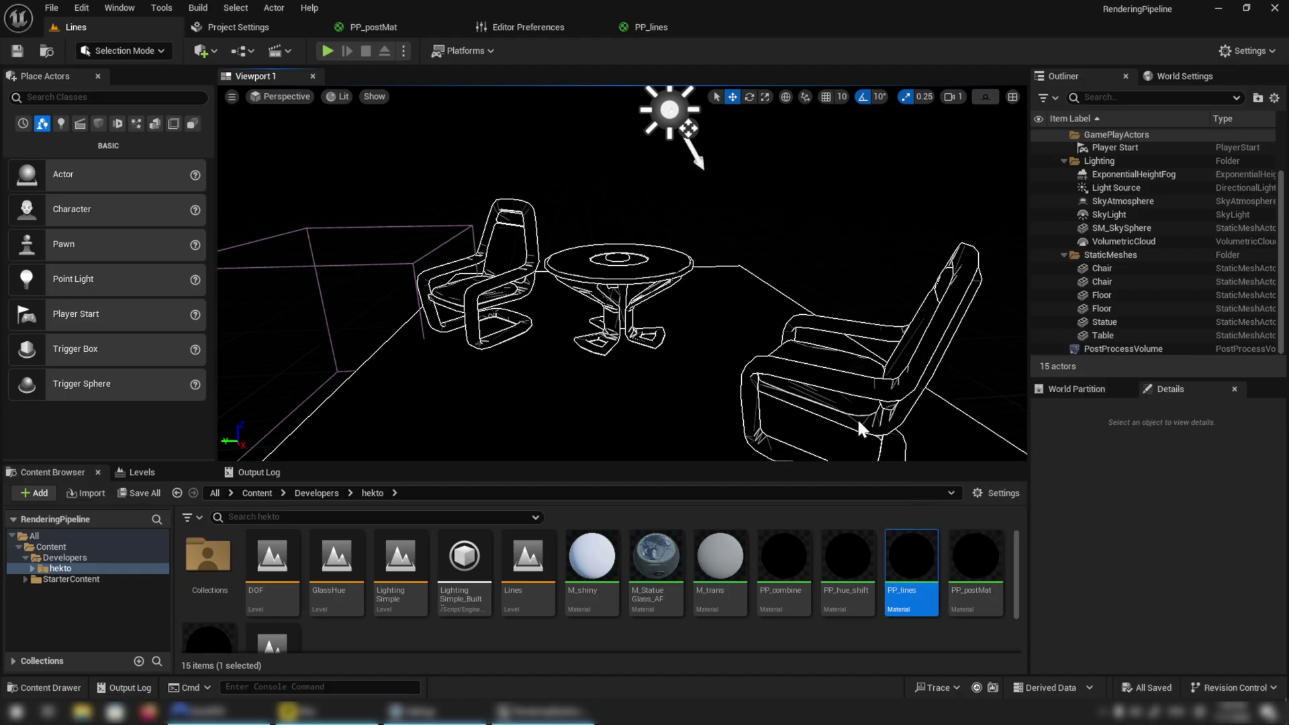
Check the PostProcessVolume's materials in the Lines level and open PP_lines with its result node selected.
click(1128, 349)
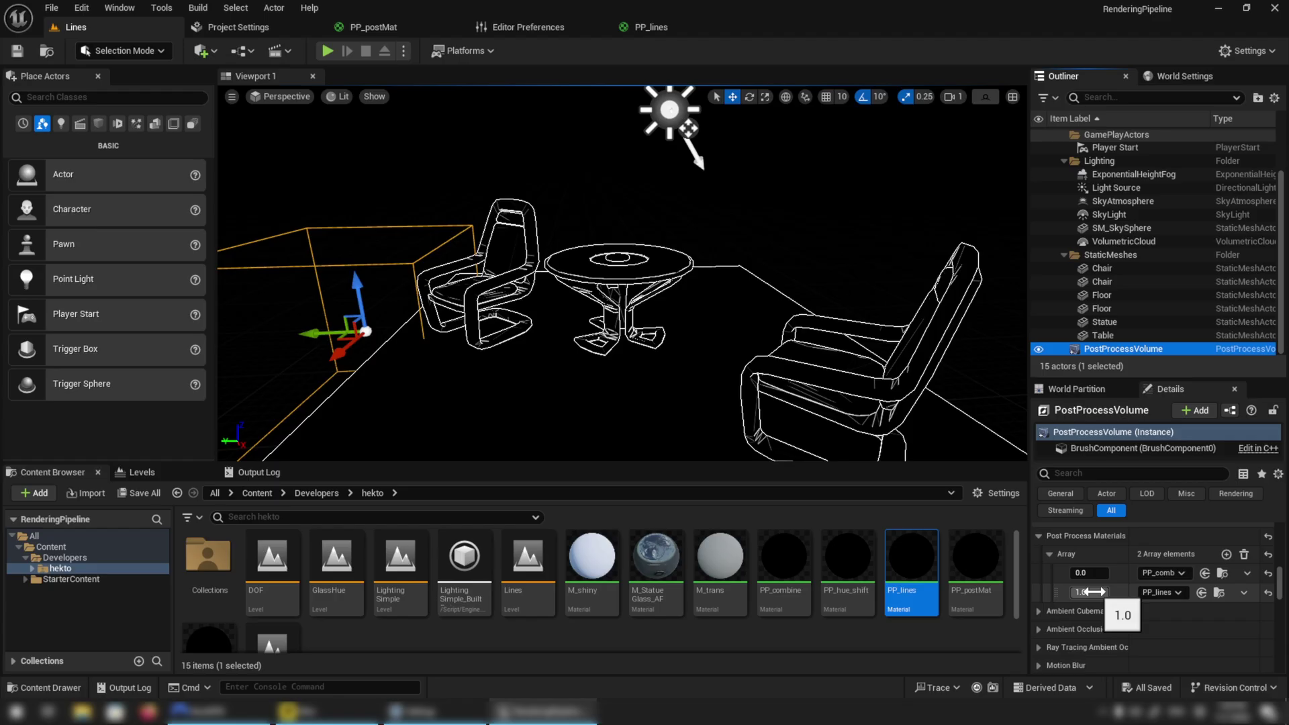
double_click(911, 558)
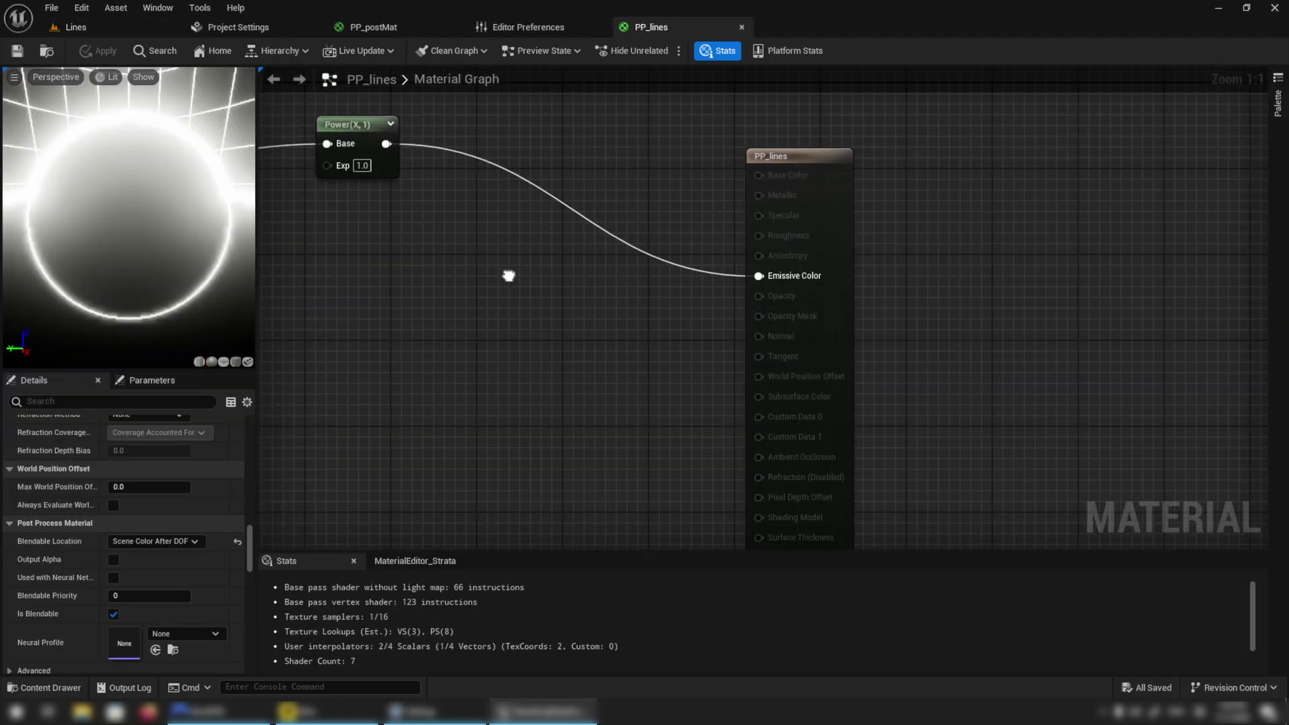
right_drag(508, 275, 509, 280)
click(827, 165)
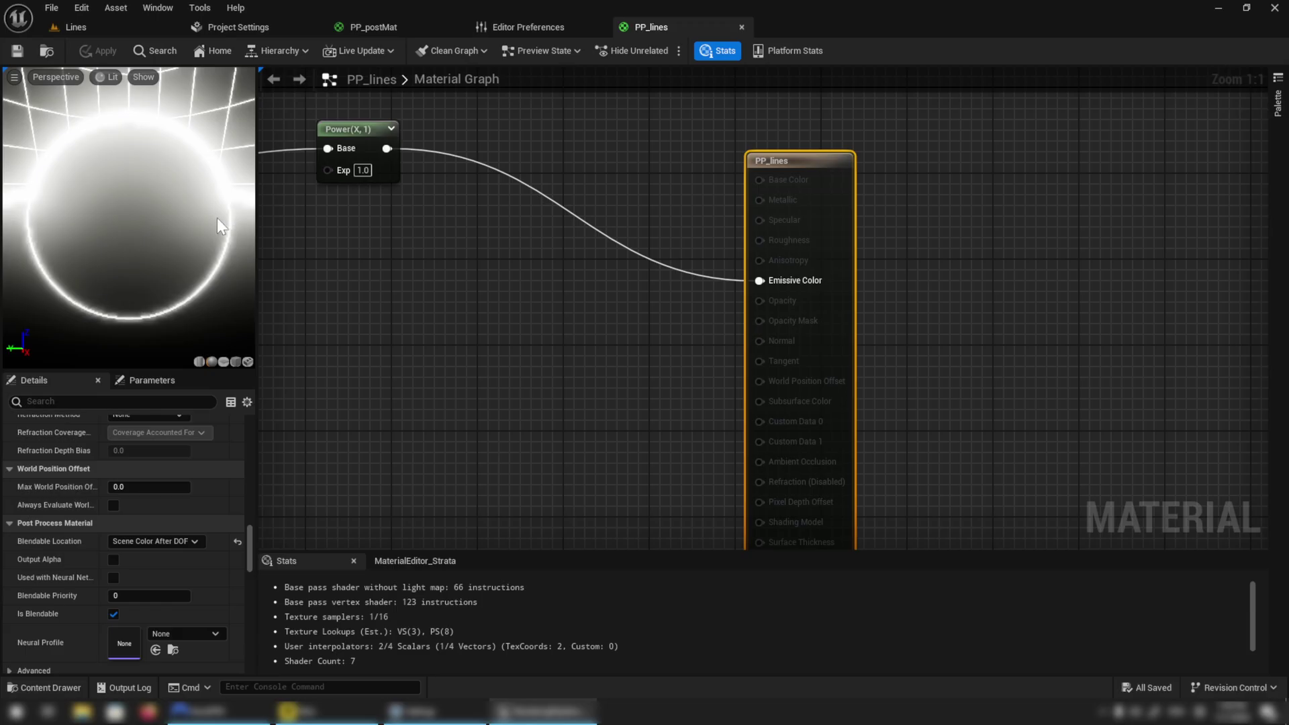
Compare the Lines level's outlined scene with the PP_lines material and review its Blendable Location options without changing them.
click(93, 28)
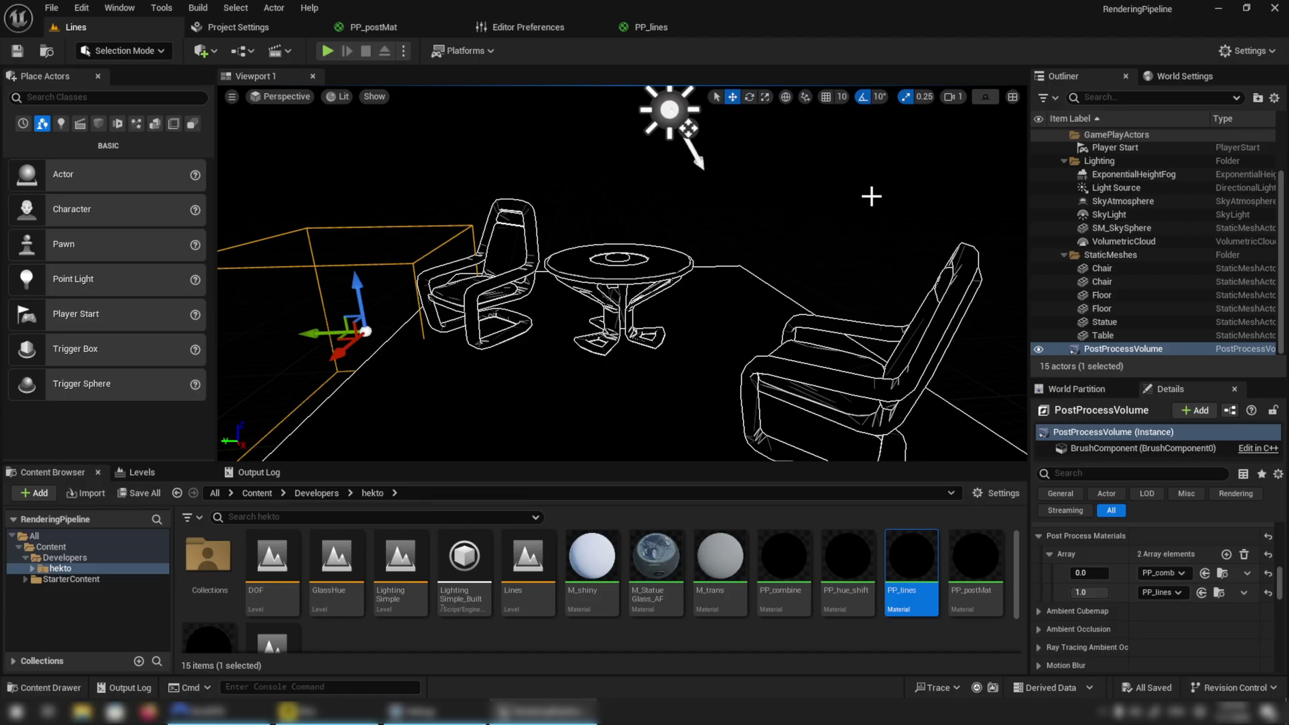
click(650, 27)
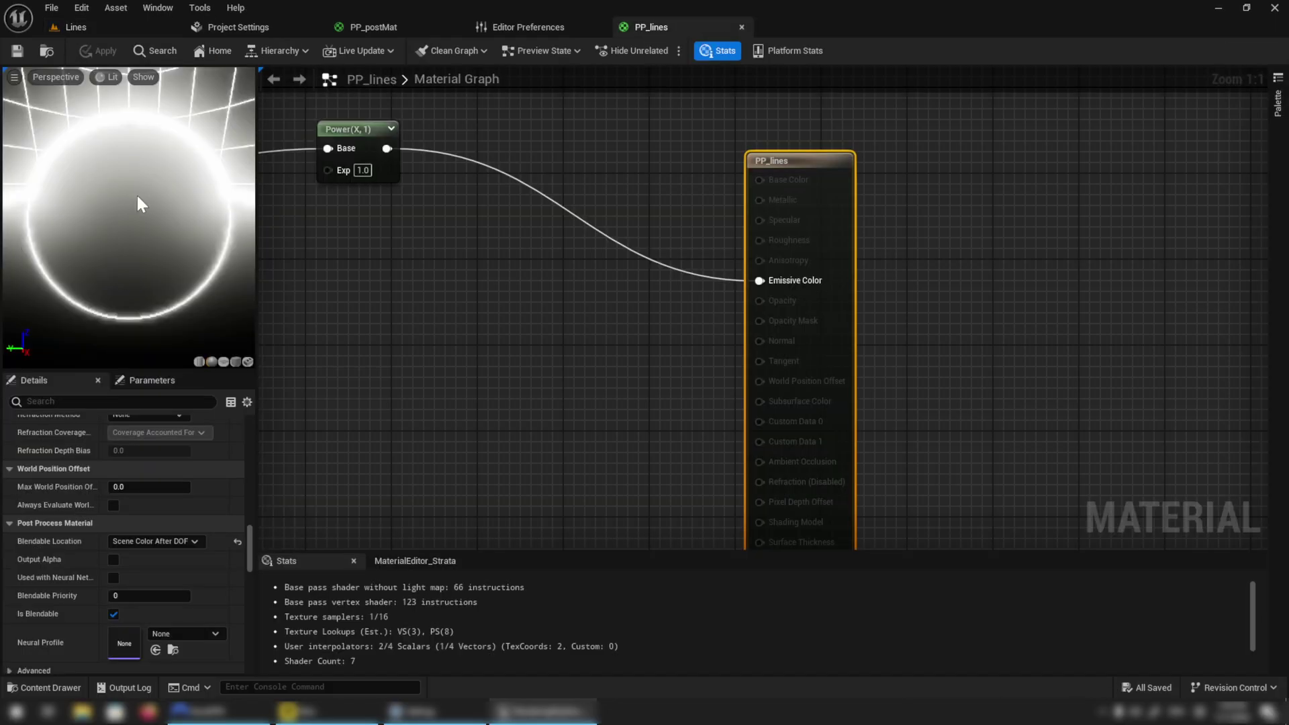
click(94, 27)
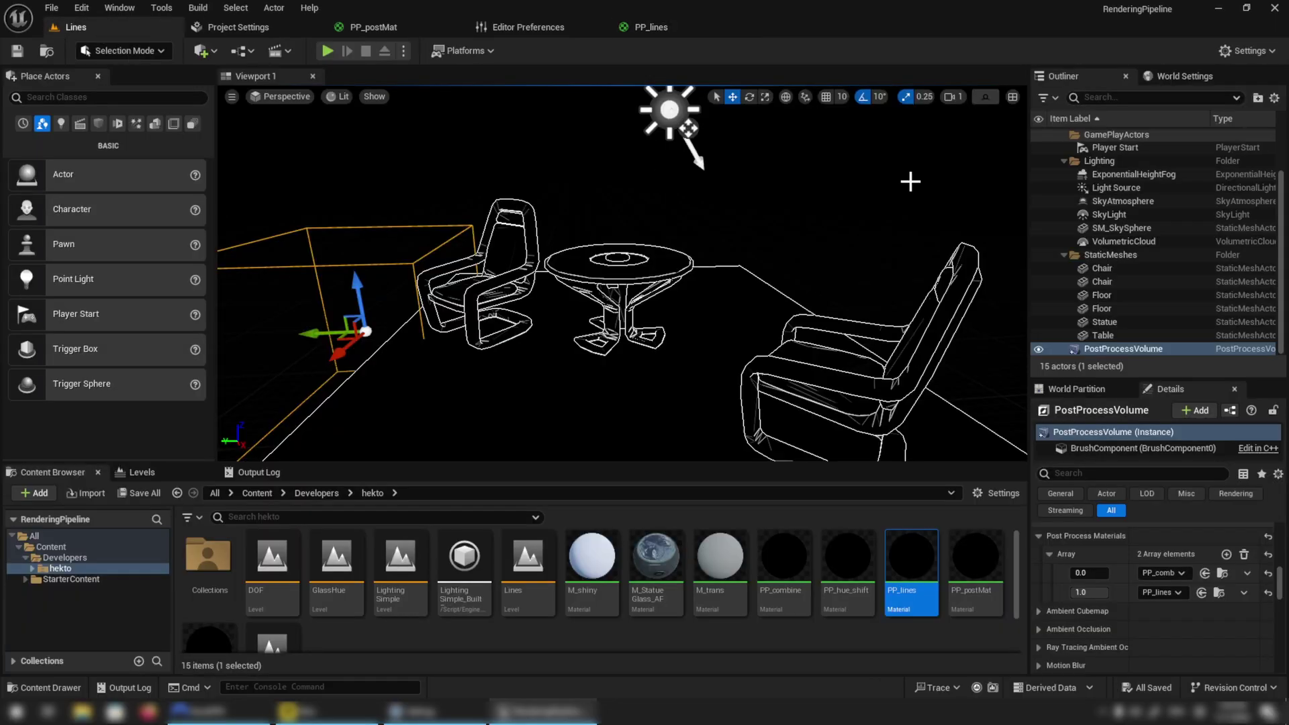
click(649, 28)
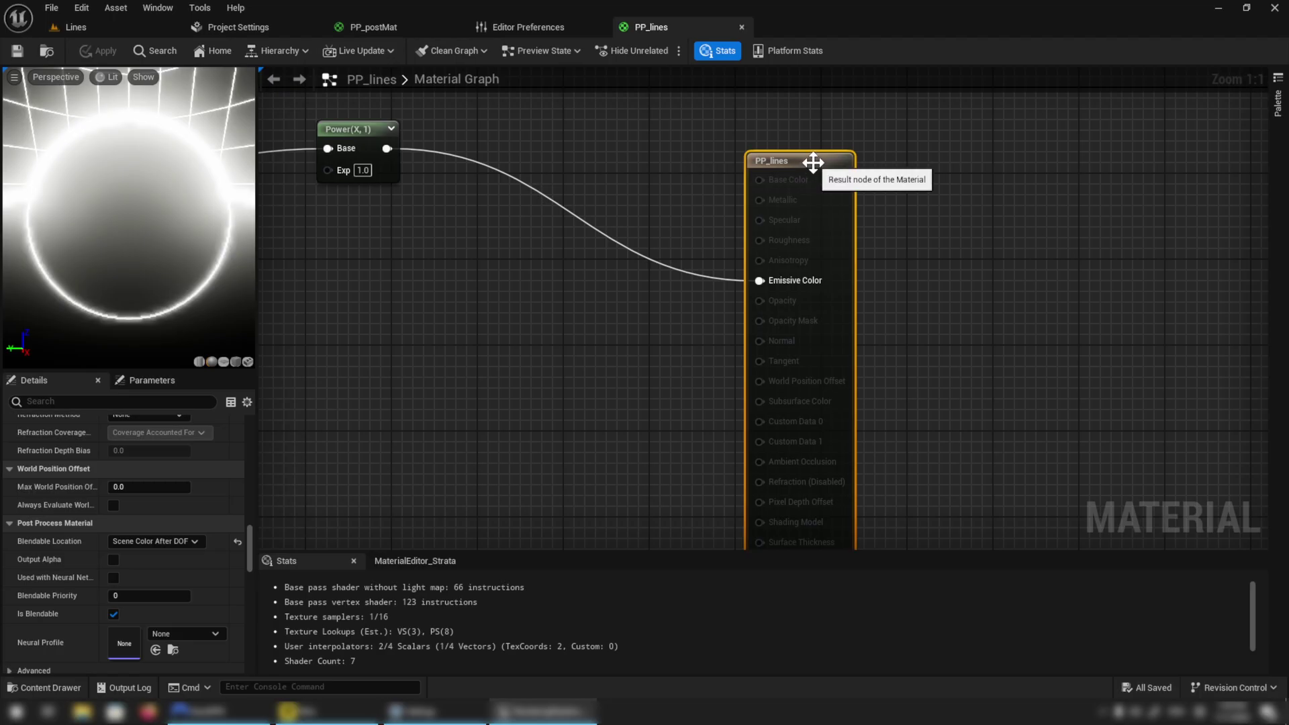
click(195, 542)
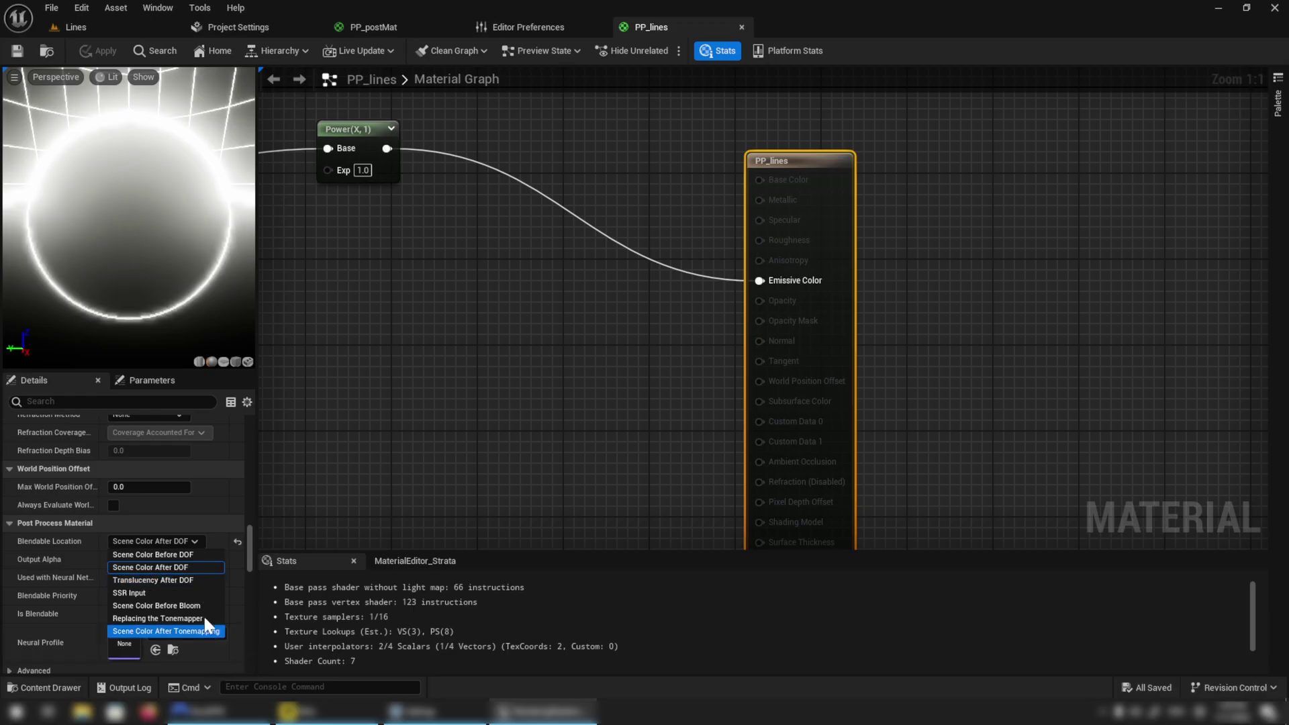
key(Escape)
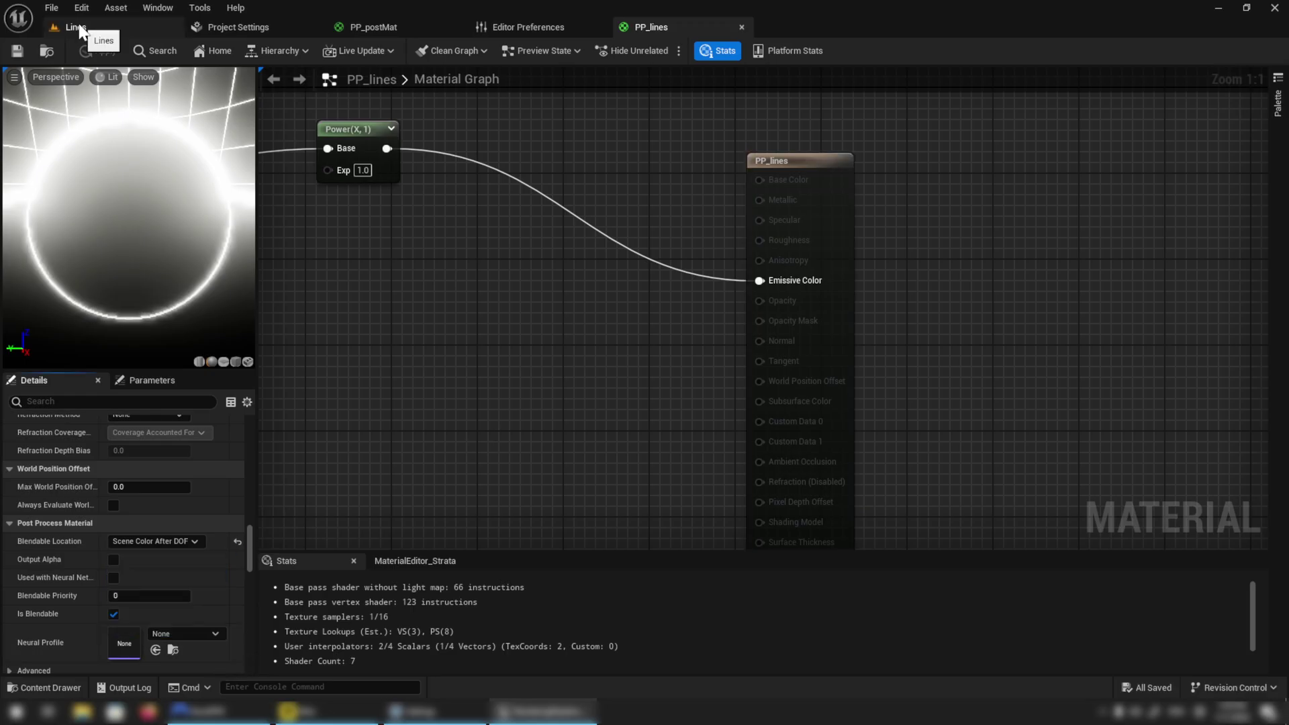
Inspect the outlined chair and table up close in the Lines level, and recheck the Blendable Location choices of PP_lines.
click(80, 26)
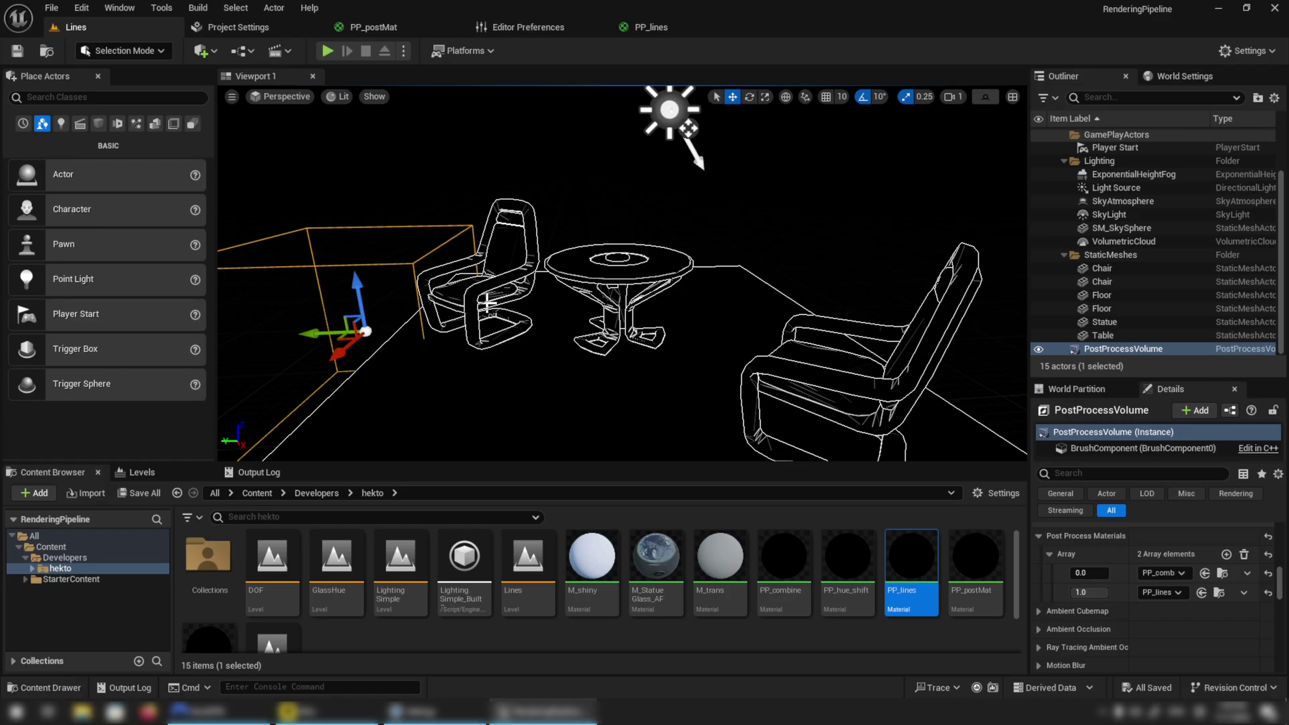
drag(504, 295, 476, 285)
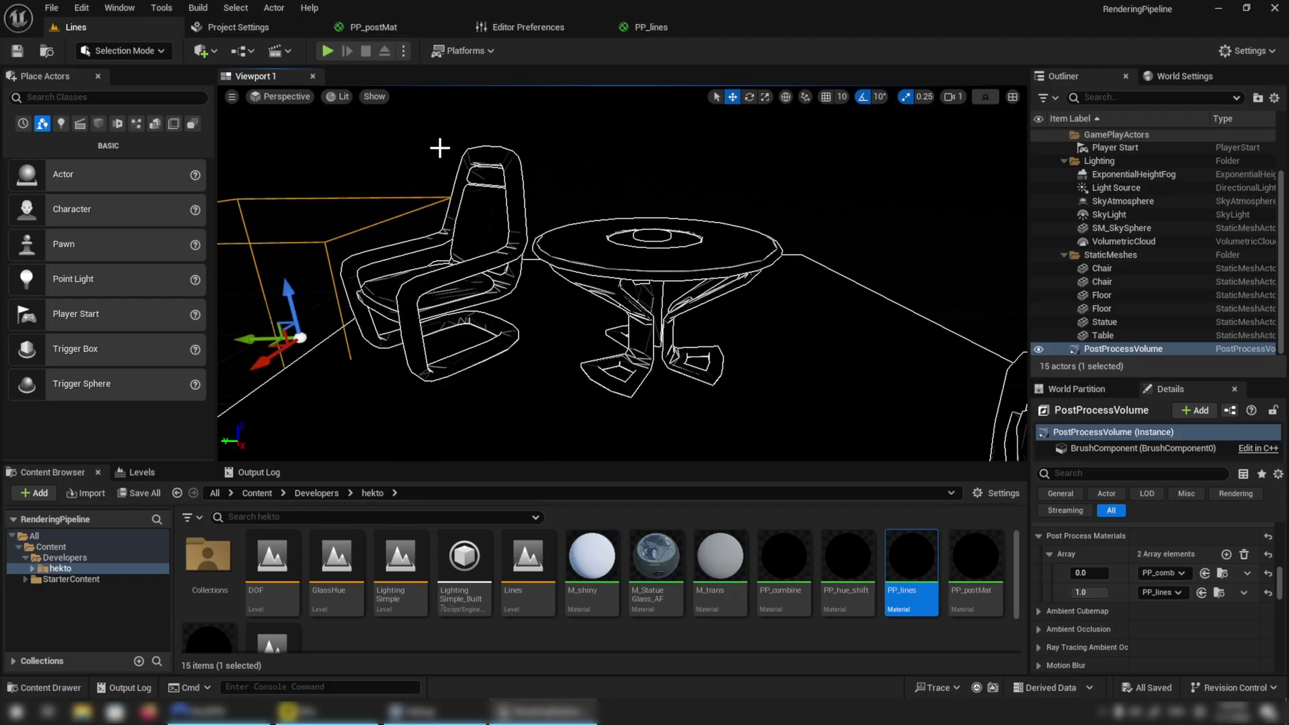
click(643, 27)
click(772, 161)
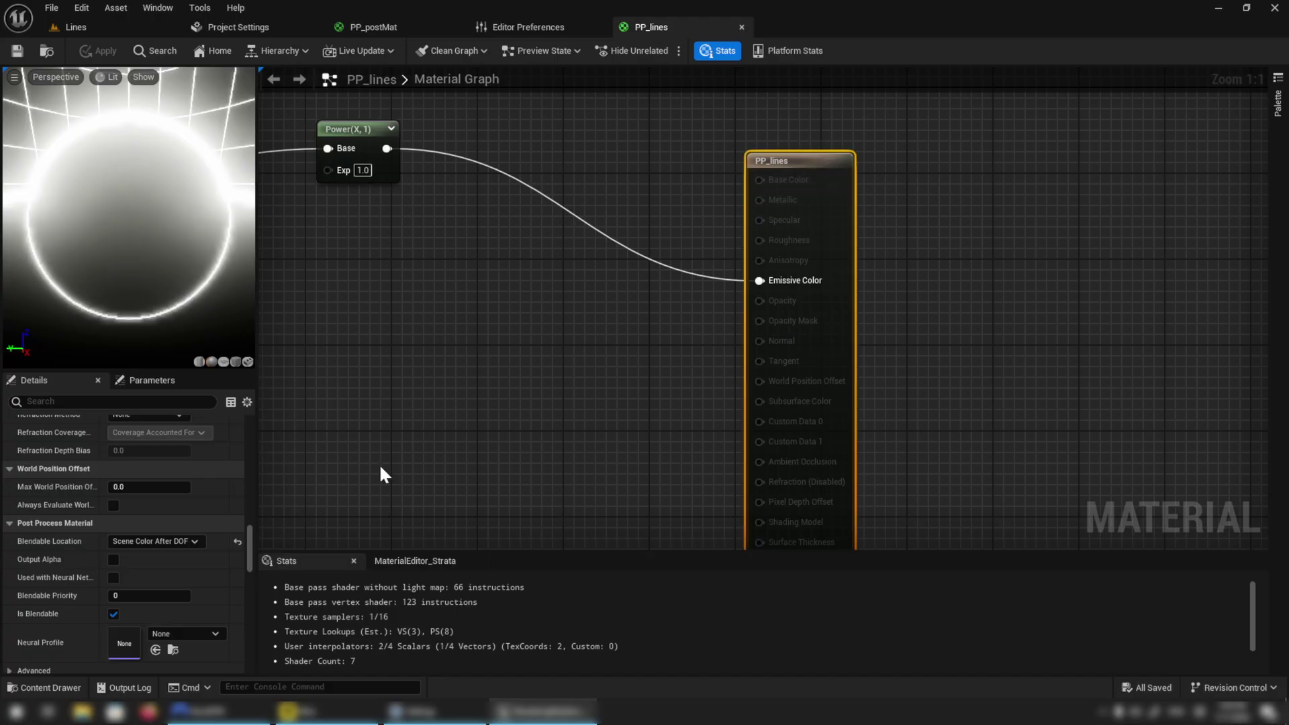
click(174, 539)
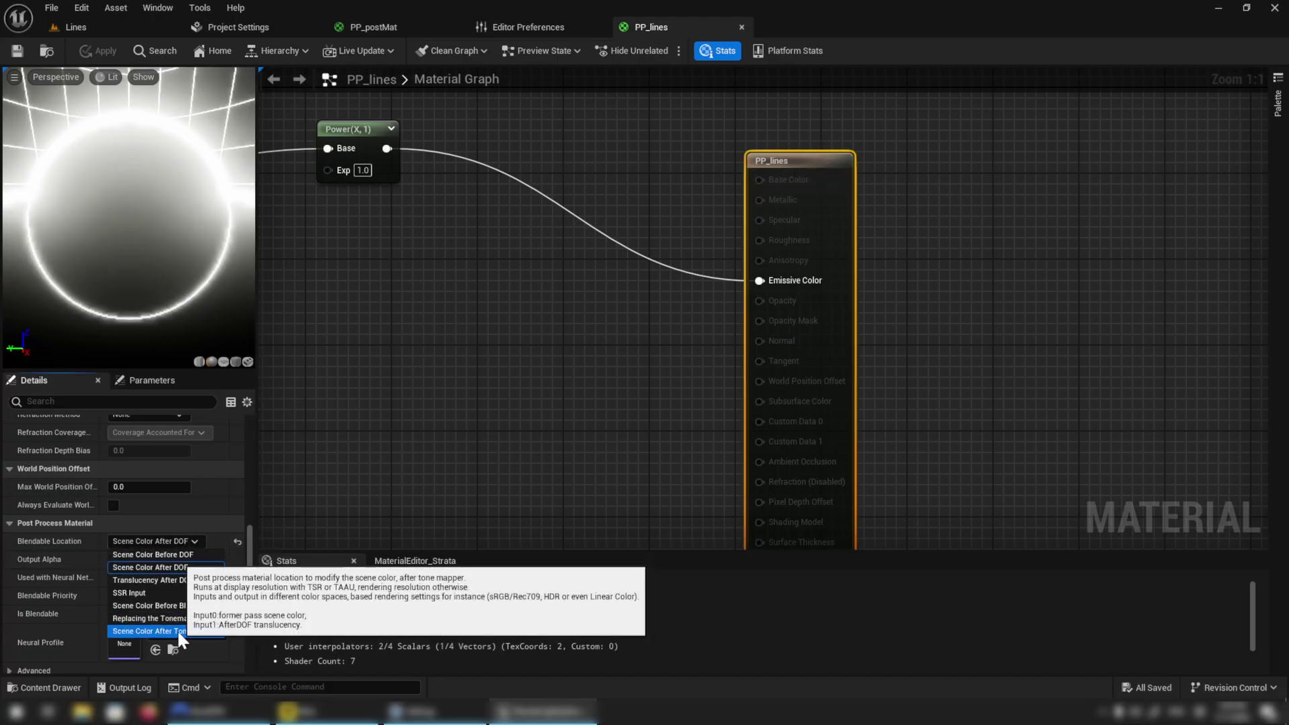
key(Escape)
Switch to Miro to examine the example materials on the pipeline diagram, and return to the Lines level in Unreal Editor.
key(alt+Tab)
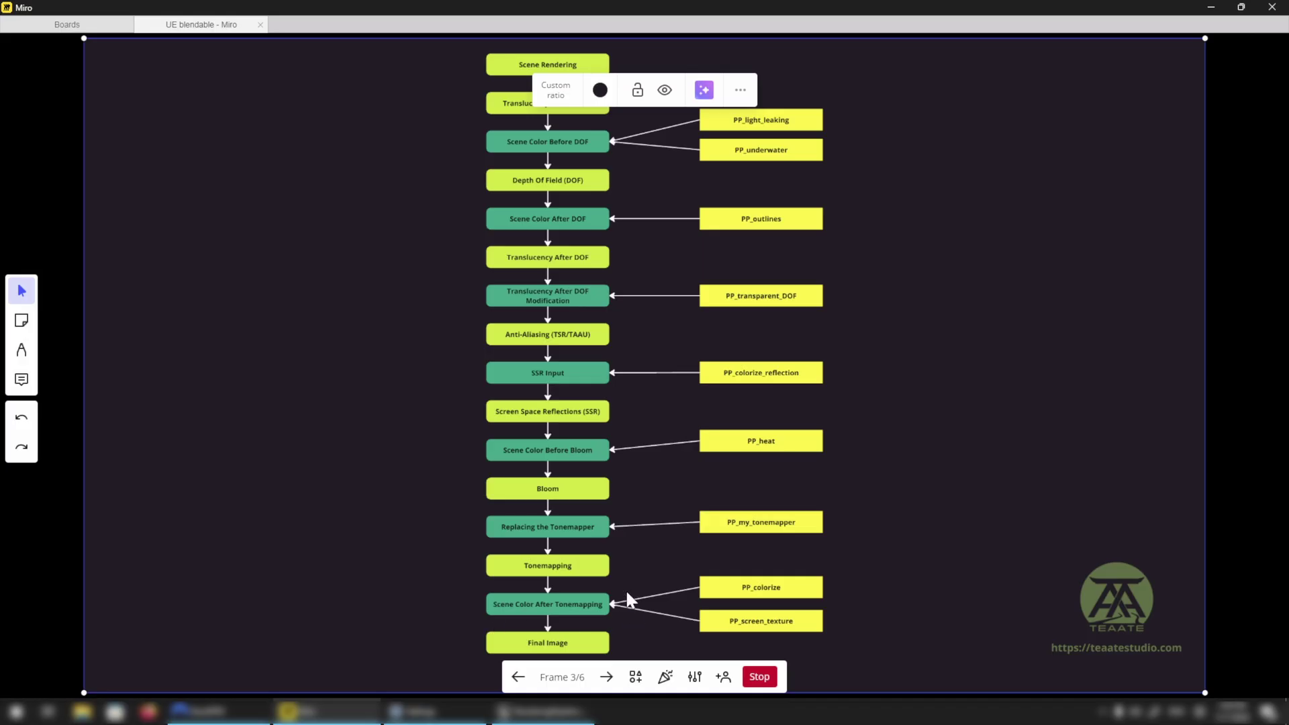
click(544, 711)
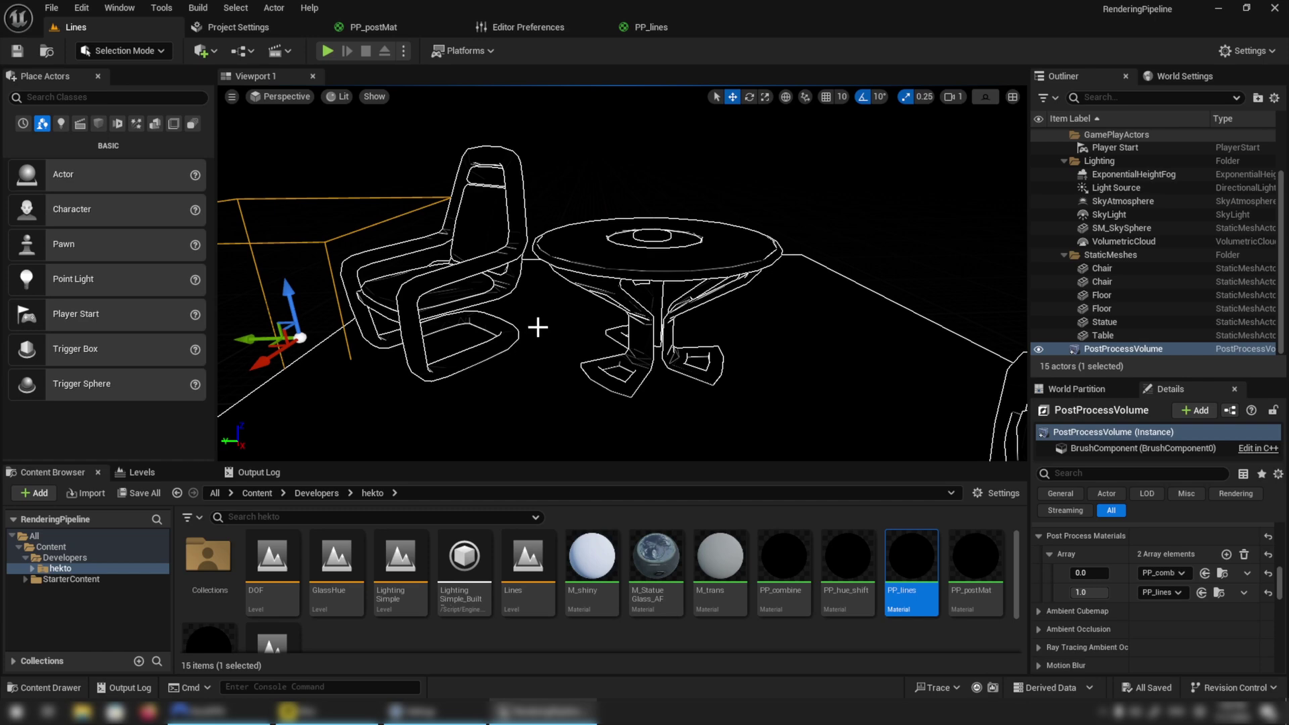
key(F11)
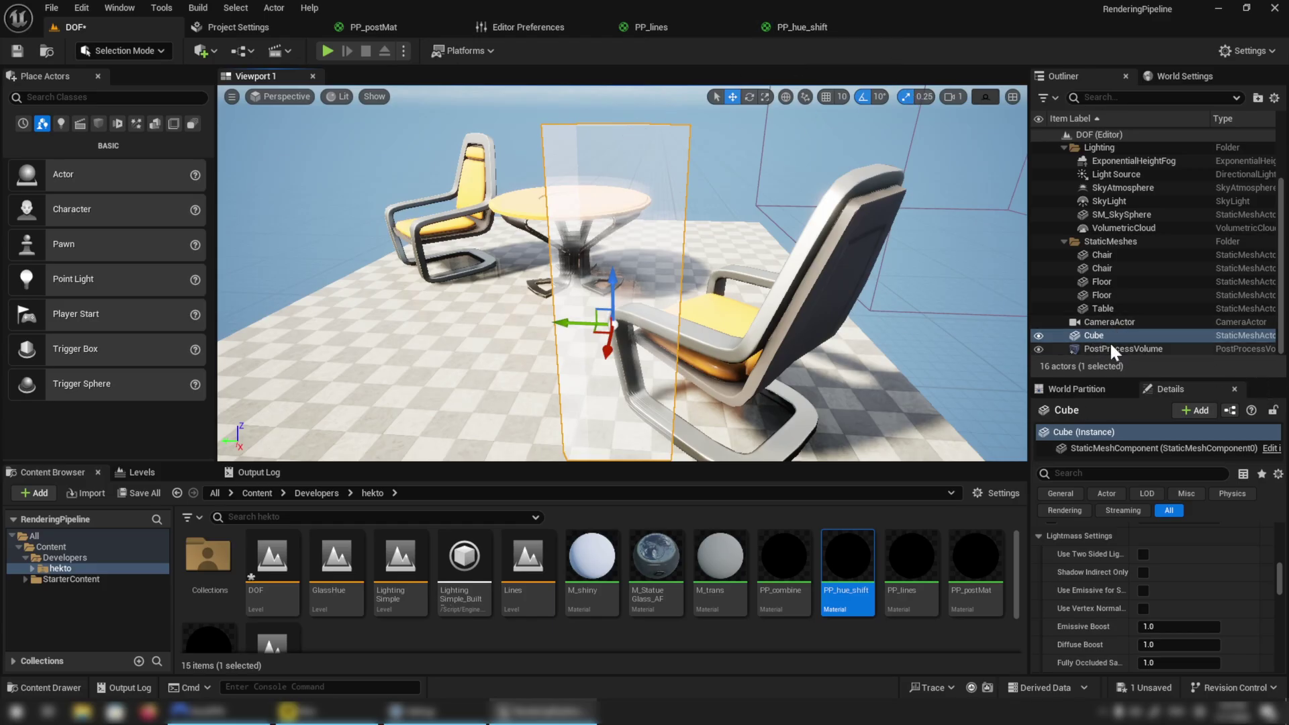
Check the PostProcessVolume's material array in the DOF level and inspect the Blendable Location and node graph of PP_hue_shift.
click(1182, 349)
scroll(1165, 557, down, 1)
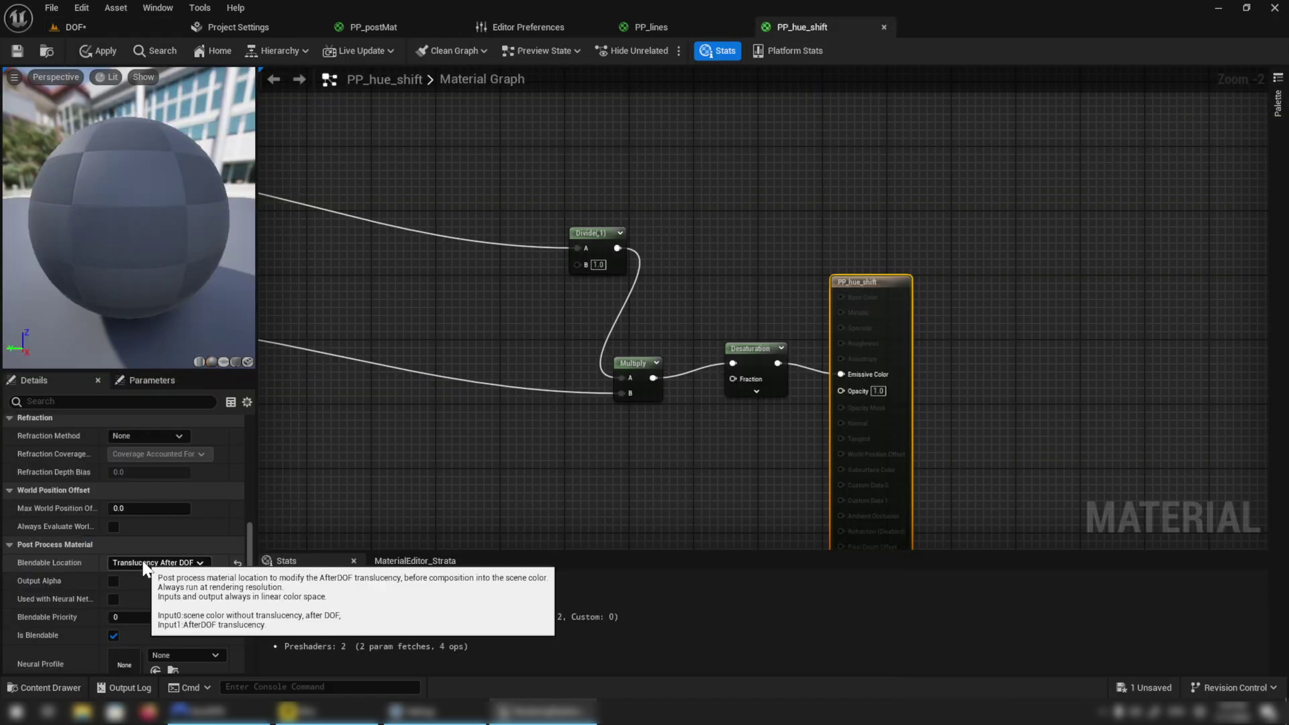
click(813, 28)
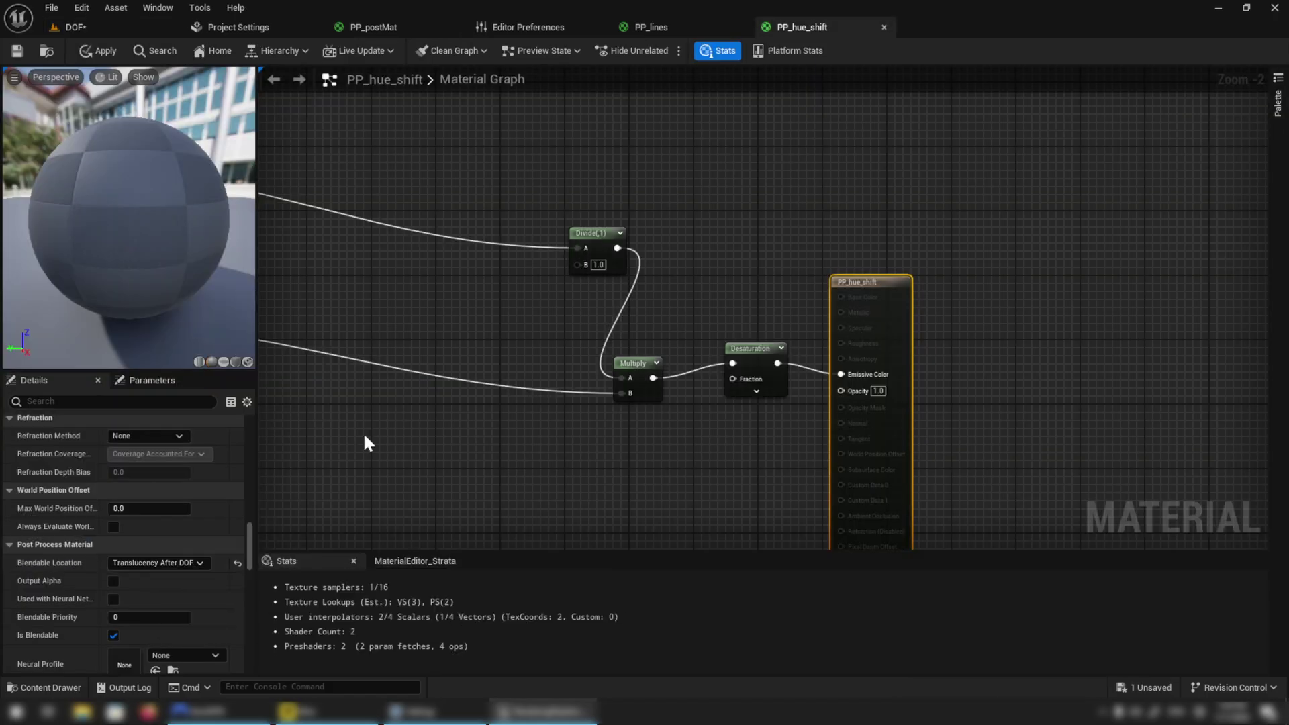
right_drag(542, 517, 656, 346)
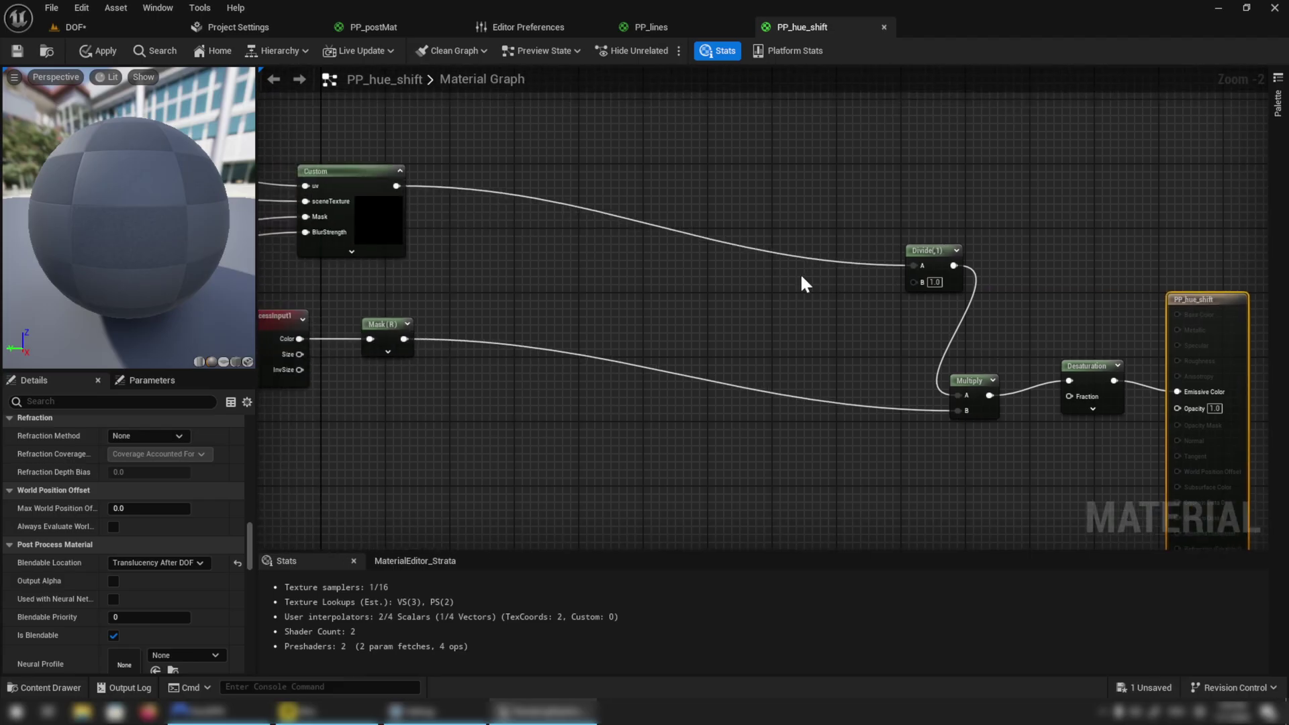
Select the translucent Cube in the DOF level and slide it sideways in front of the table and chairs.
click(74, 27)
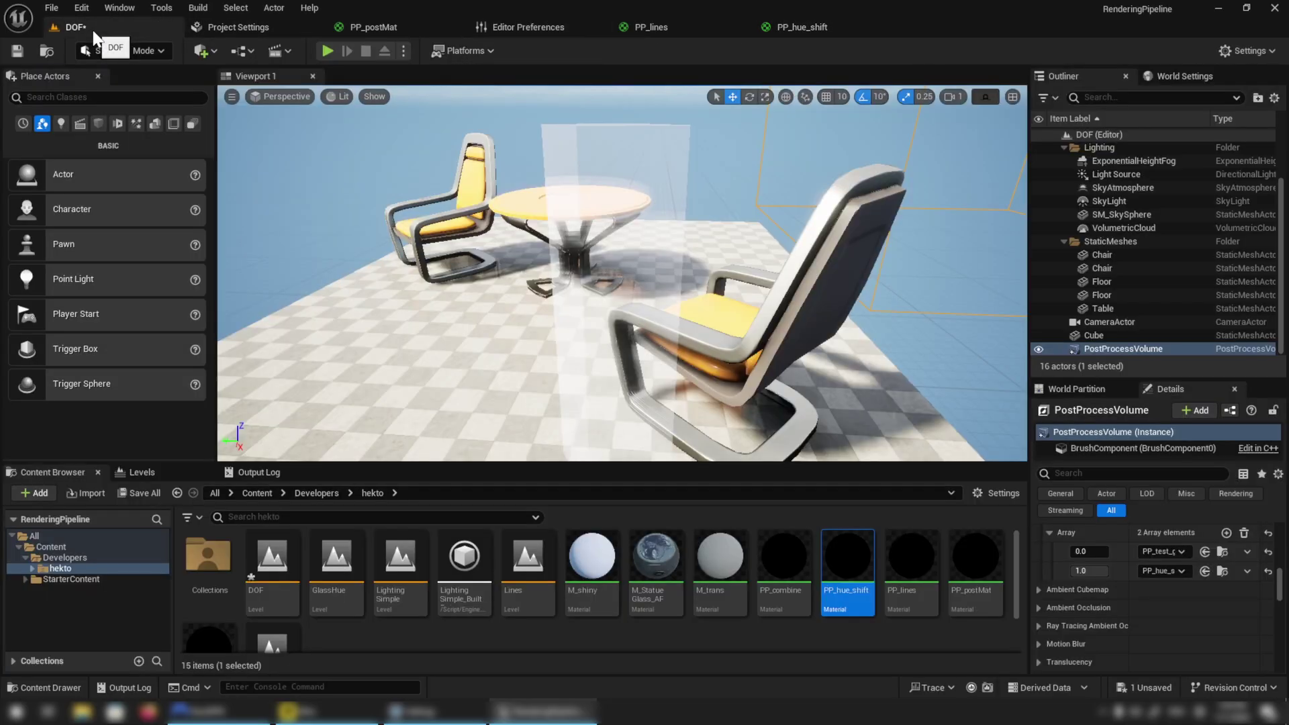
click(1121, 214)
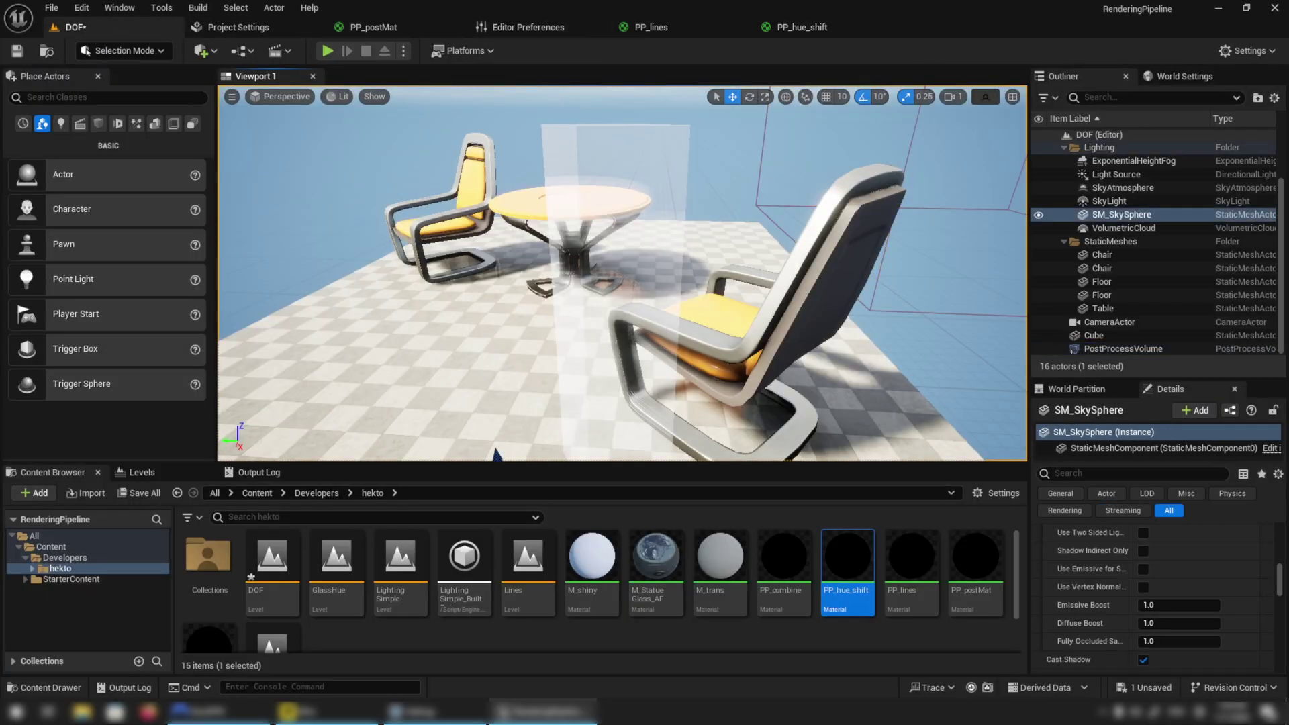
click(1113, 337)
click(593, 321)
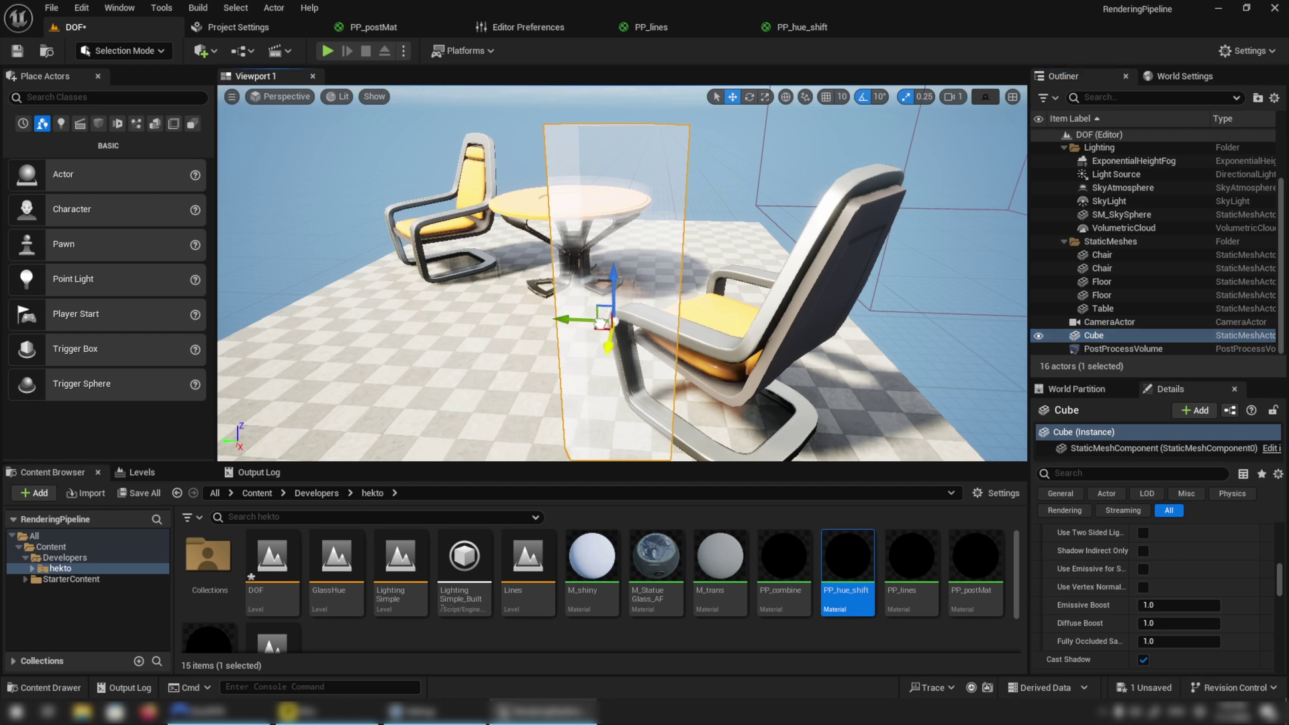
mouse_move(593, 321)
mouse_down()
mouse_move(417, 313)
mouse_move(572, 329)
mouse_up()
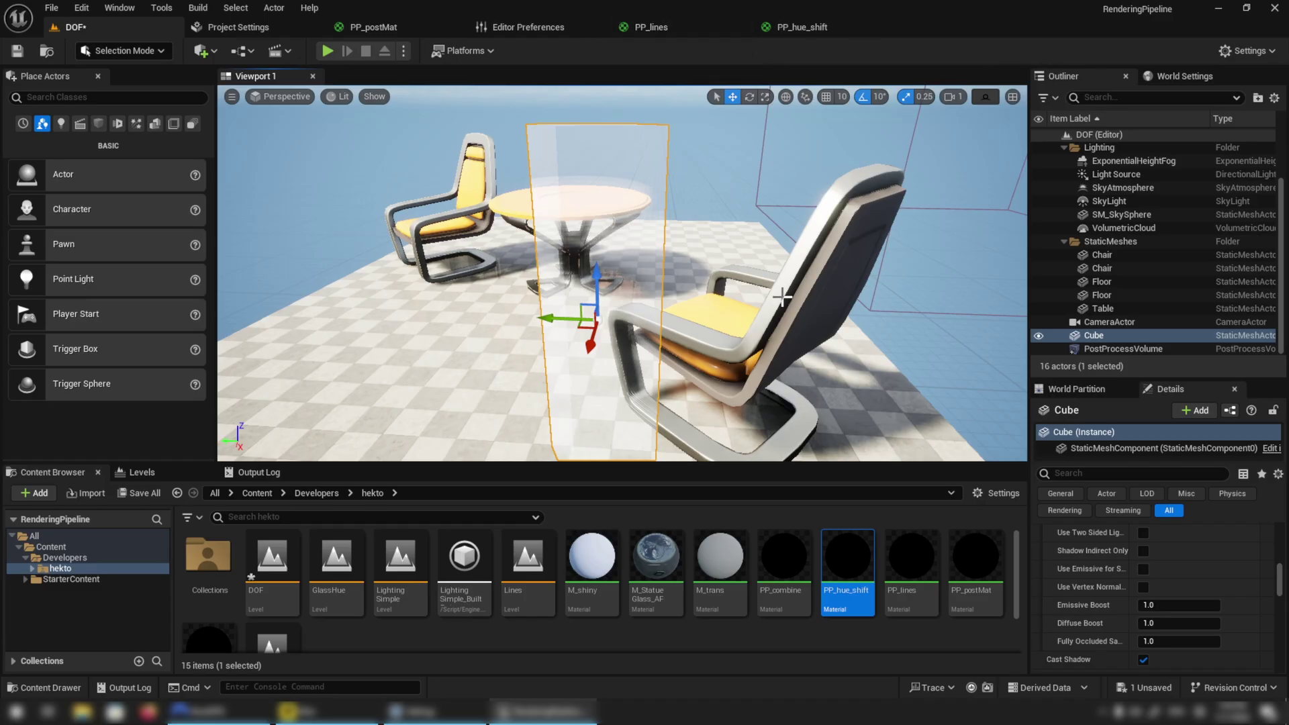
mouse_move(557, 317)
mouse_down()
mouse_move(446, 307)
mouse_move(567, 311)
mouse_up()
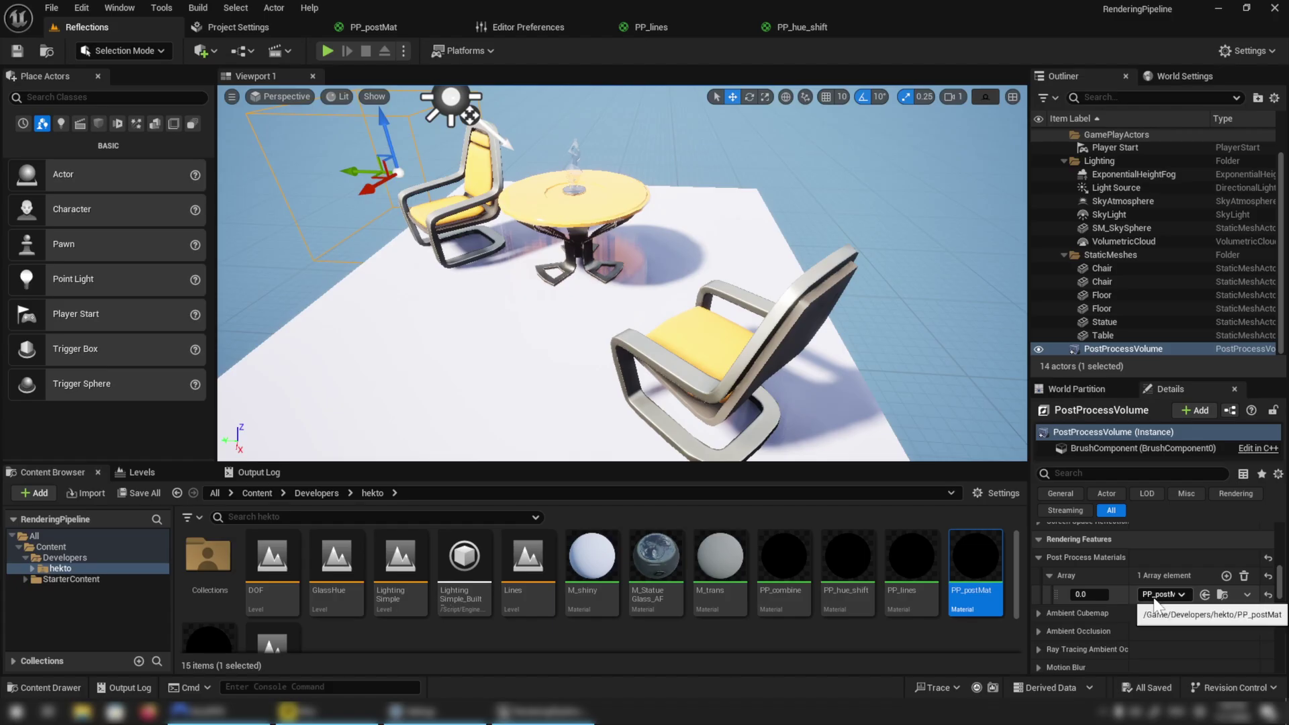
Set the weight of PP_postMat to 1 in the PostProcessVolume's Post Process Materials array of the Reflections level.
click(1090, 594)
text(1)
key(Return)
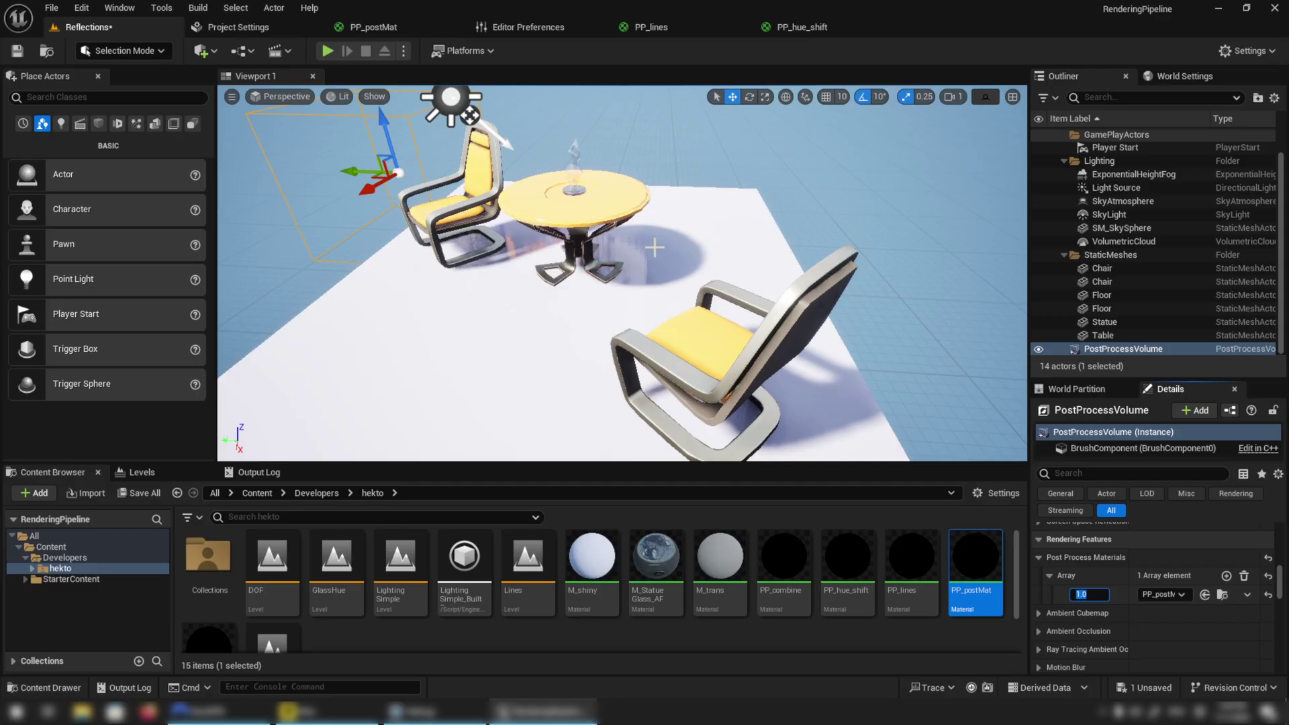
Open the PP_postMat material and review its Blendable Location options, keeping SSR Input.
click(397, 27)
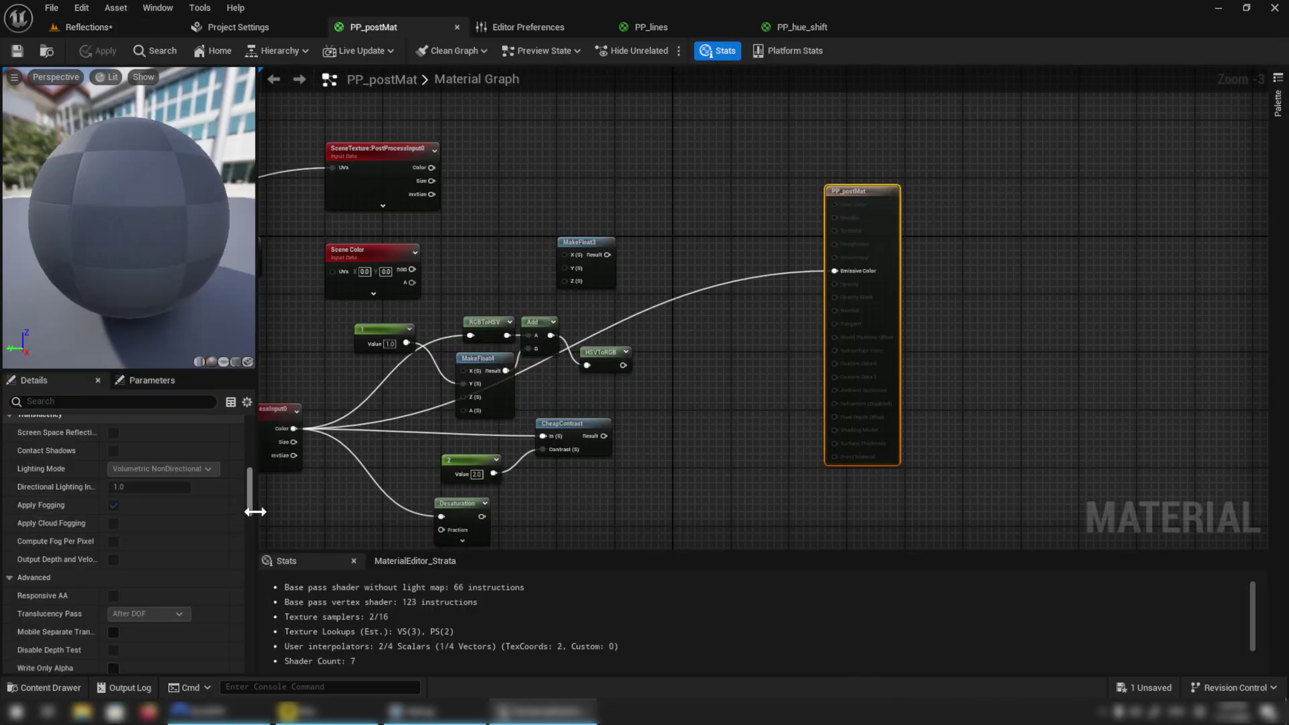
drag(249, 505, 247, 541)
click(160, 506)
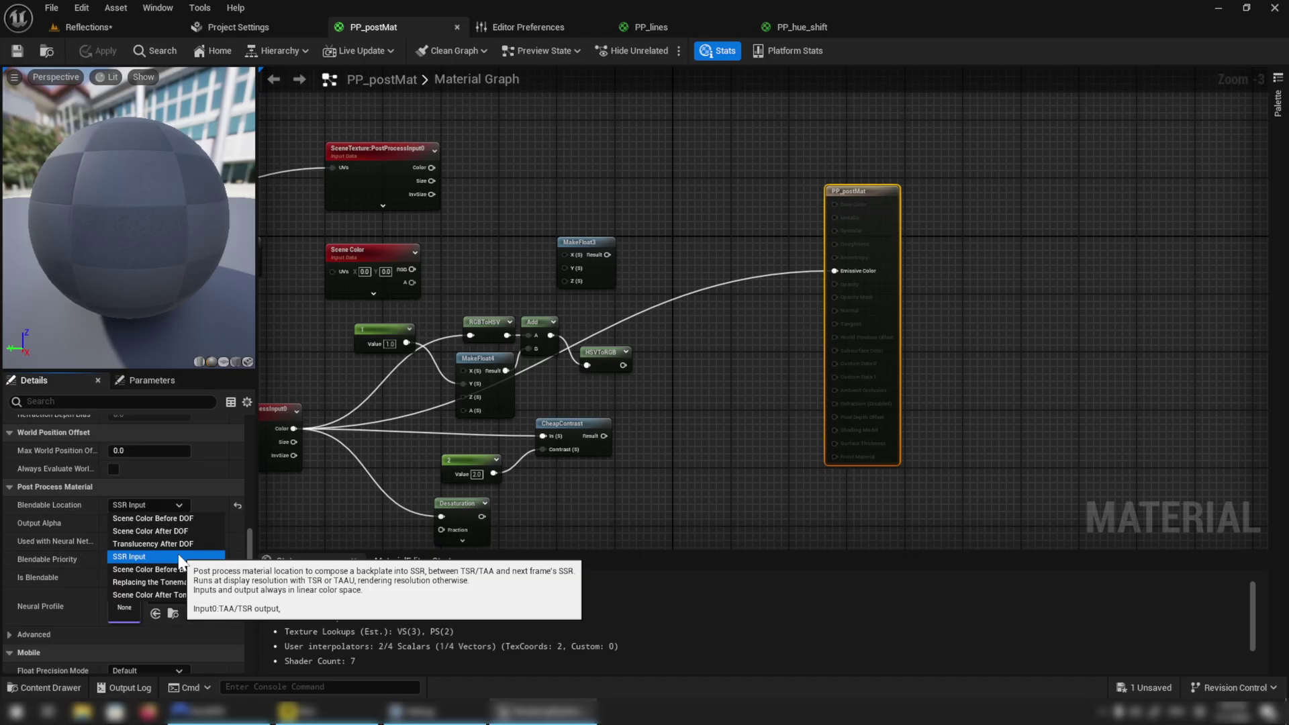
click(591, 475)
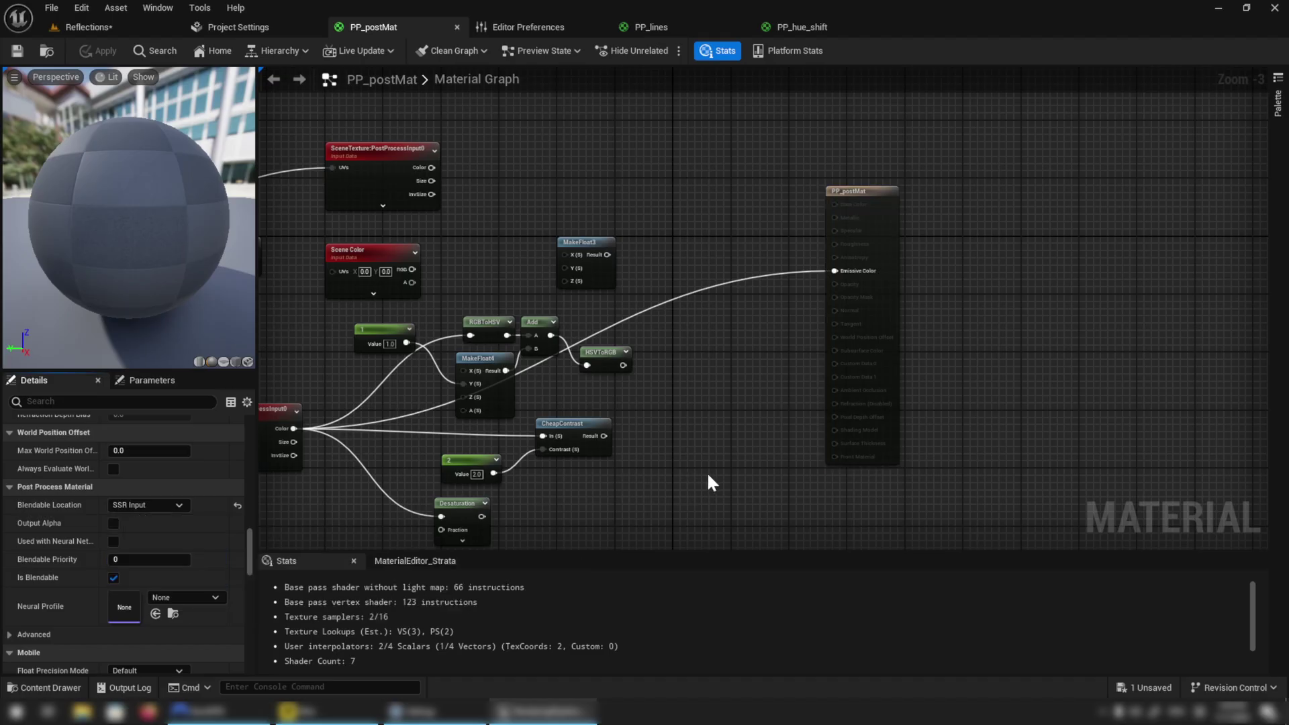